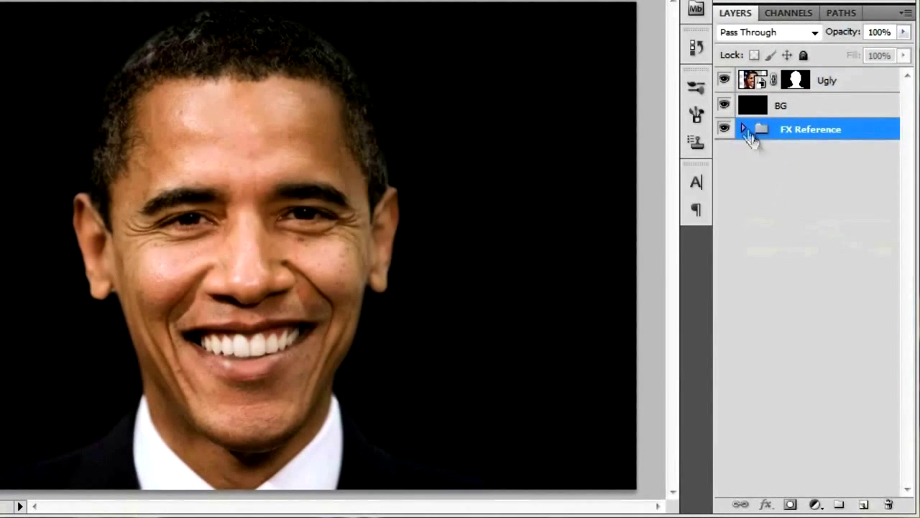
# Expand the FX Reference group to browse its Blocks, Sides and Grid layers, then select Ugly
pyautogui.click(743, 130)
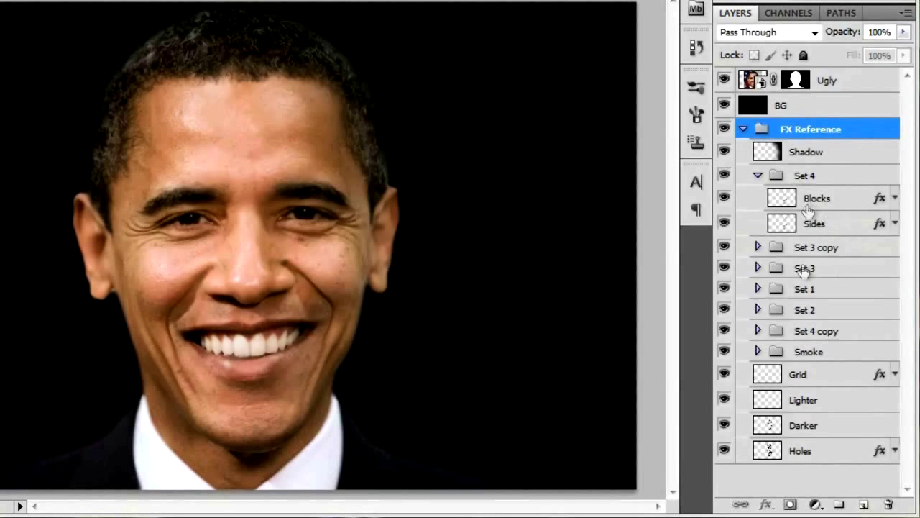
pyautogui.click(845, 207)
pyautogui.click(845, 224)
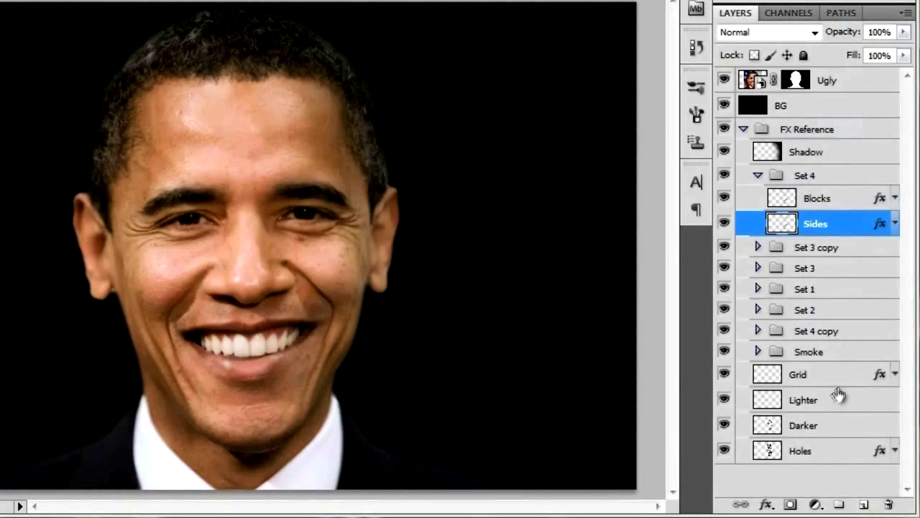
pyautogui.click(838, 375)
pyautogui.click(840, 88)
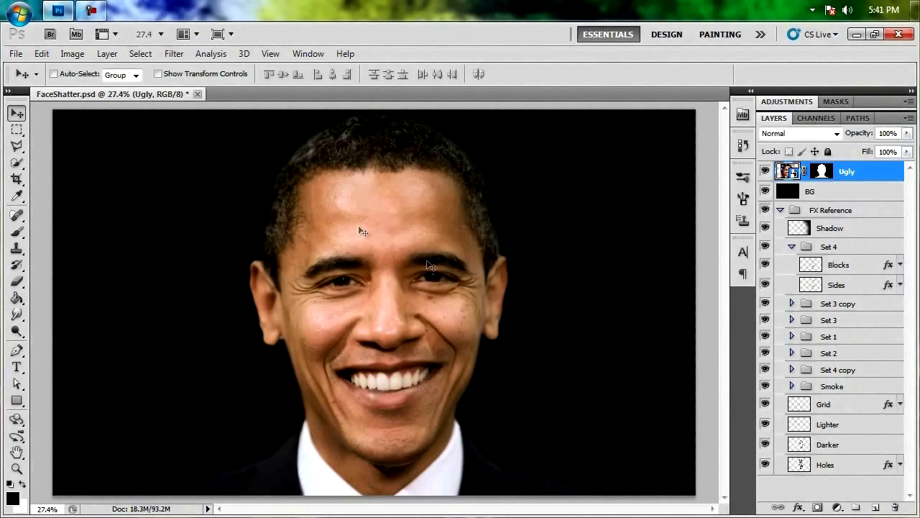
# Create Untitled-1, a 100 × 100 pixel document with a transparent background
pyautogui.click(15, 53)
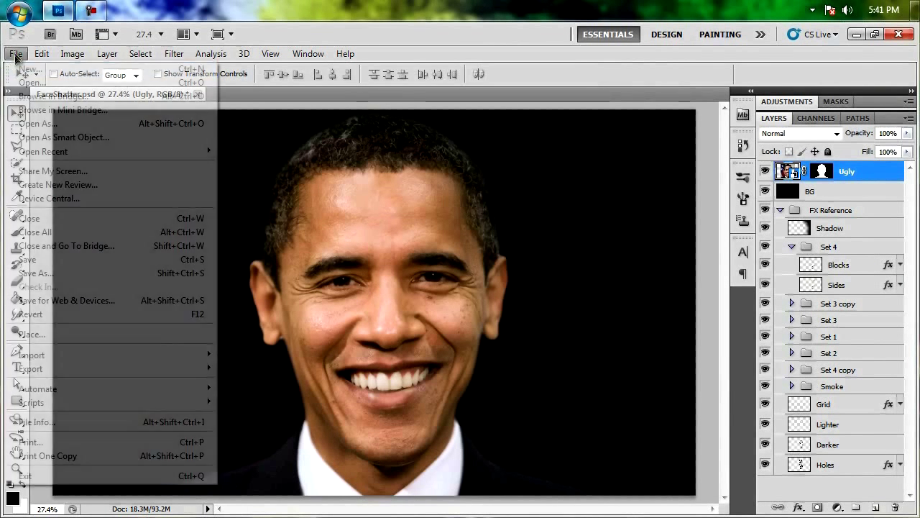
pyautogui.click(29, 68)
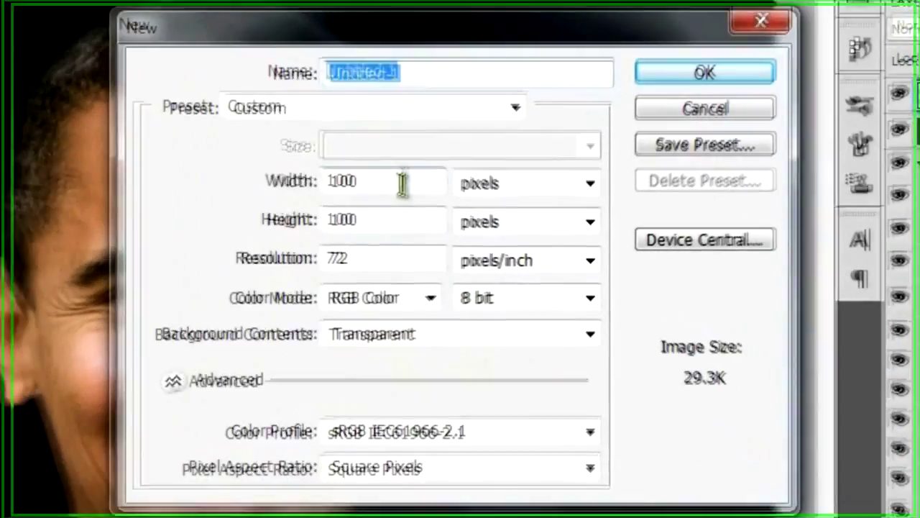
pyautogui.click(490, 219)
pyautogui.click(401, 221)
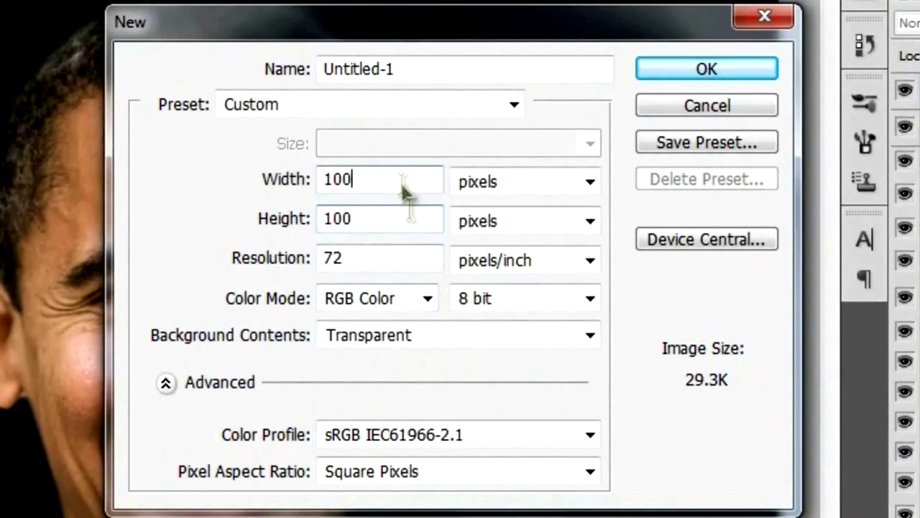
pyautogui.click(708, 68)
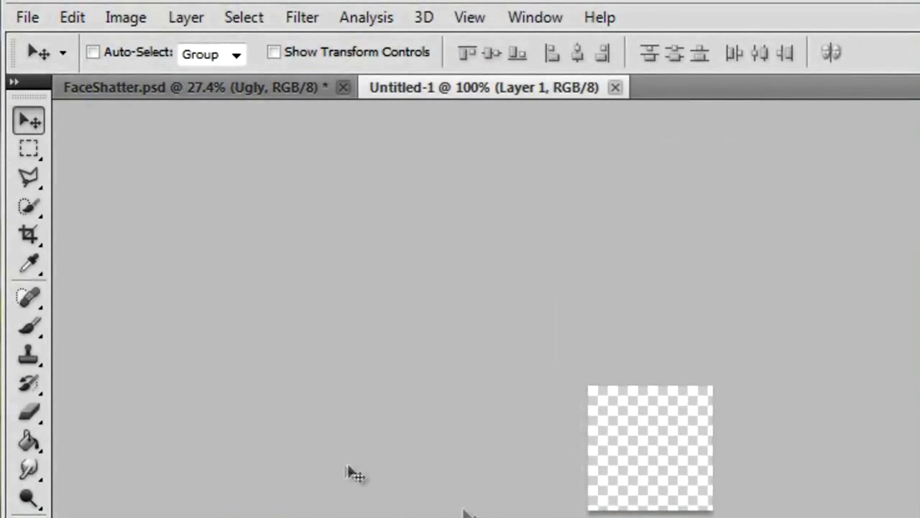
# Select a one-pixel row at the canvas bottom and a one-pixel column at its edge
pyautogui.moveTo(29, 148); pyautogui.dragTo(162, 205)
pyautogui.click(161, 206)
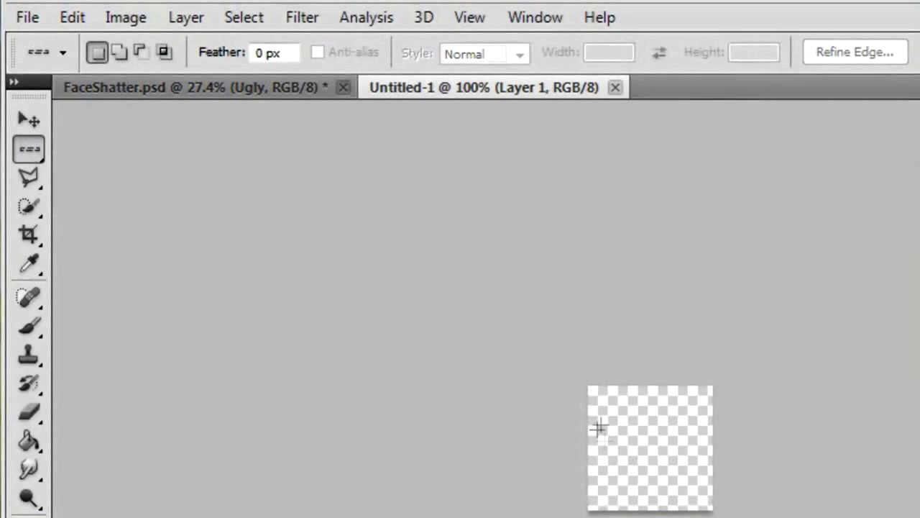
pyautogui.click(602, 509)
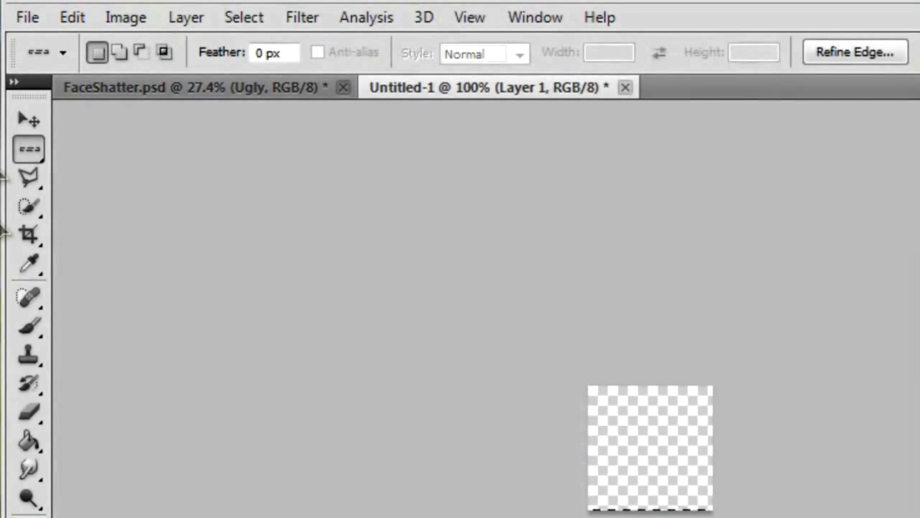
pyautogui.moveTo(29, 148); pyautogui.dragTo(207, 168)
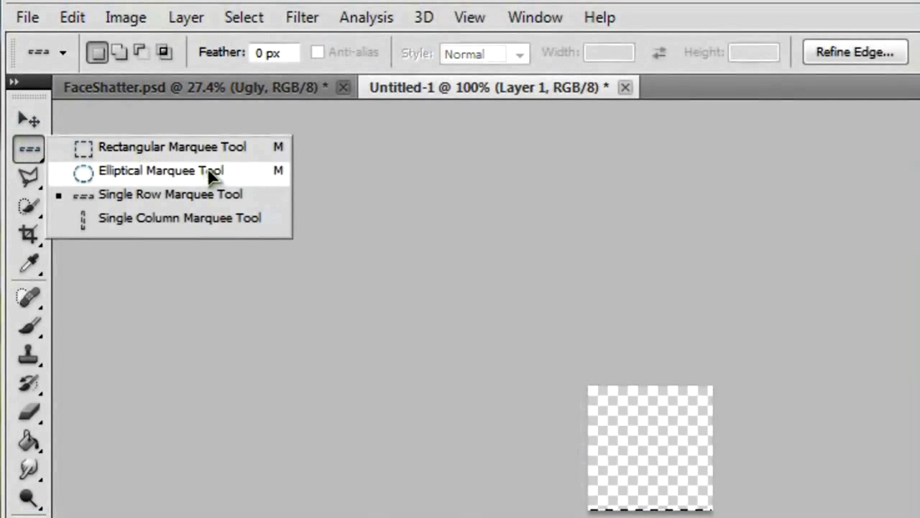
pyautogui.click(197, 219)
pyautogui.click(588, 446)
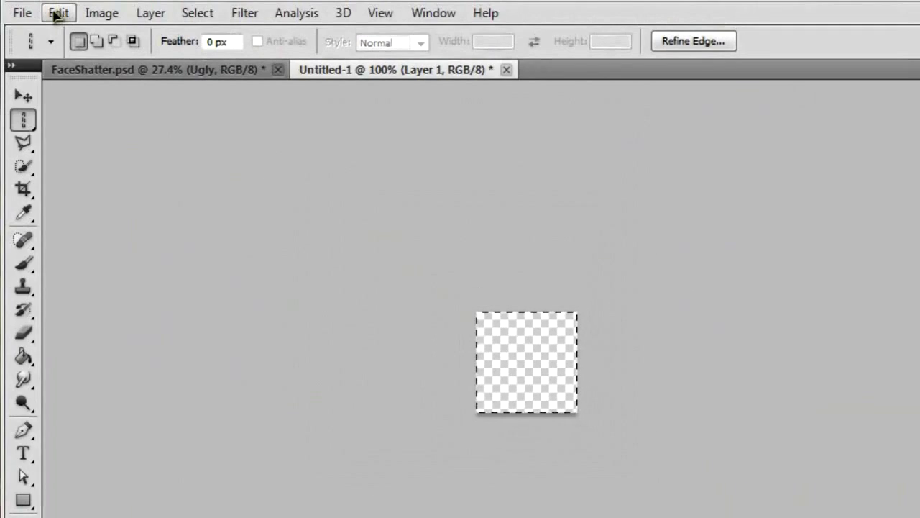
# Define the edge lines as a pattern named 'Grid' and return to FaceShatter.psd
pyautogui.click(60, 12)
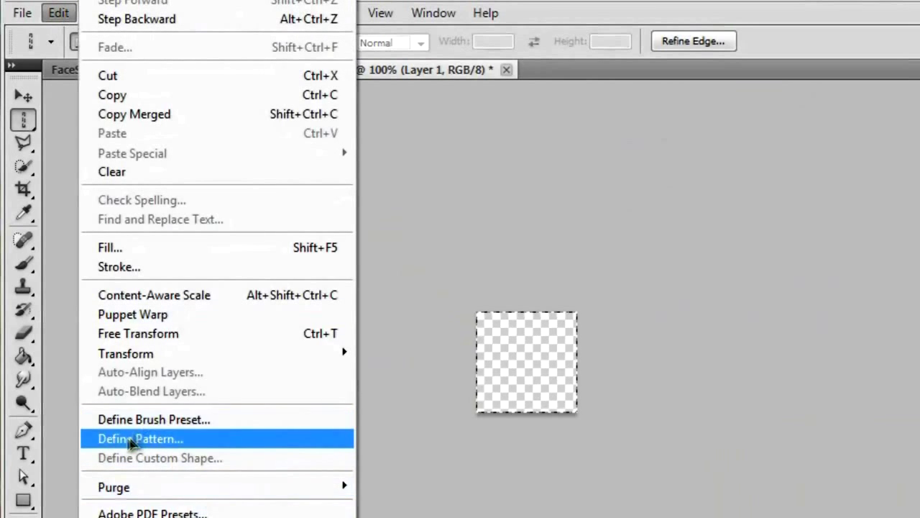
pyautogui.click(225, 440)
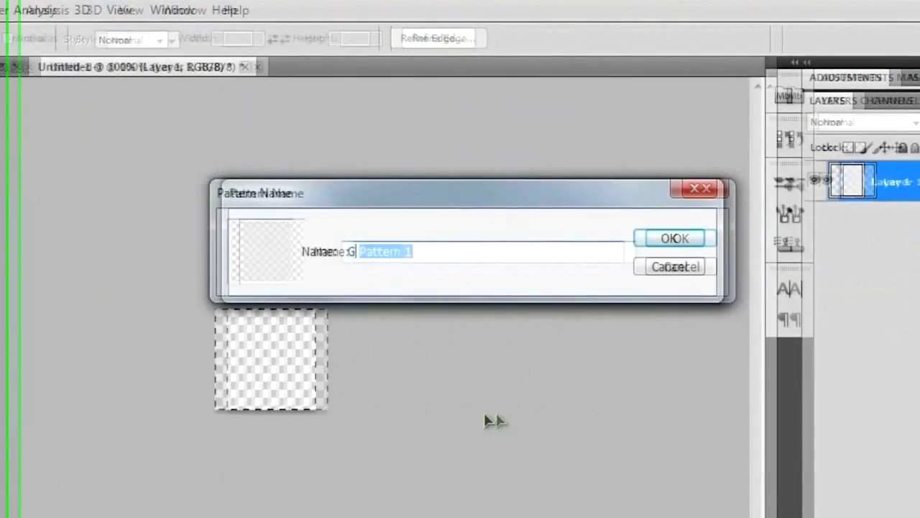
pyautogui.write('Grid')
pyautogui.click(676, 242)
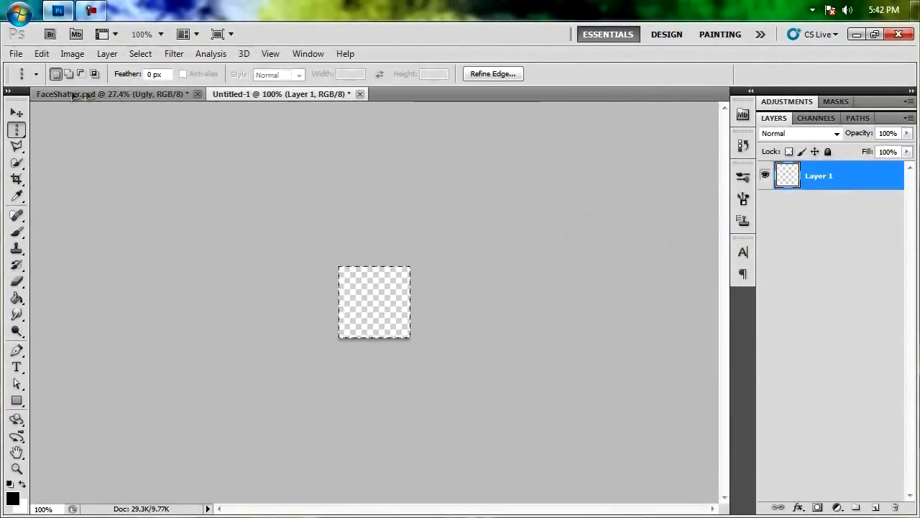
pyautogui.click(74, 94)
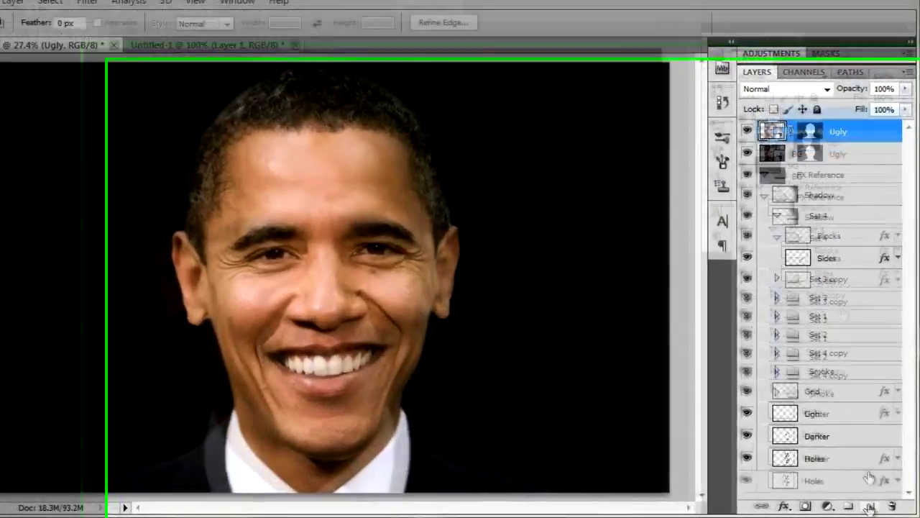
# Add a new layer above Ugly and rename it Grid
pyautogui.click(876, 506)
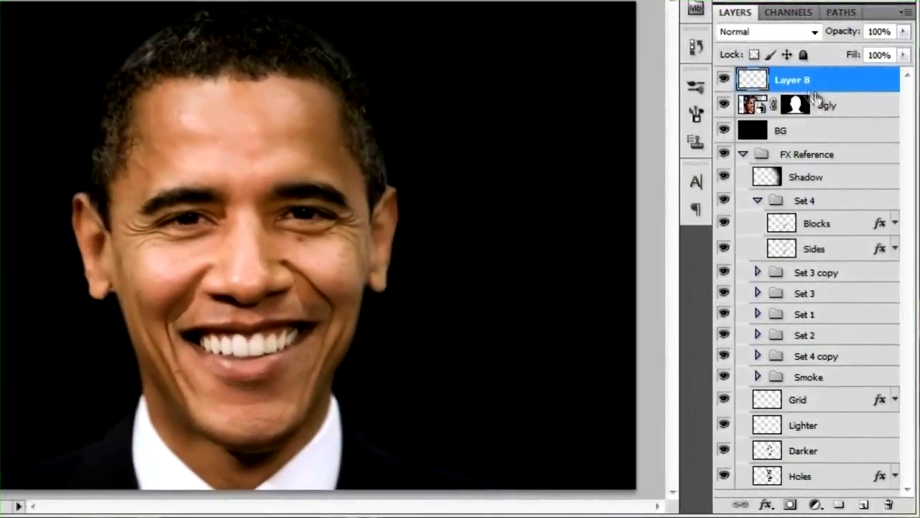
pyautogui.doubleClick(827, 170)
pyautogui.write('Ori')
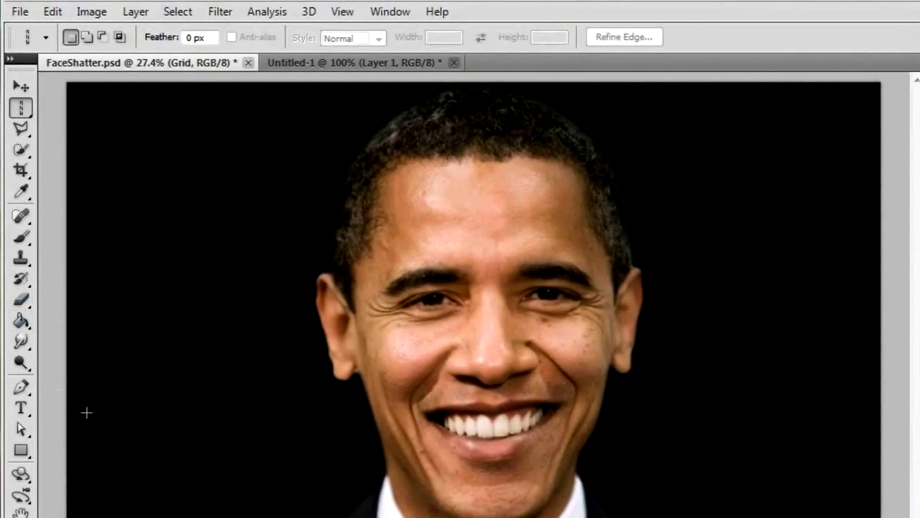
# Fill the Grid layer with the Grid pattern using the Paint Bucket set to Pattern
pyautogui.moveTo(21, 320); pyautogui.dragTo(123, 339)
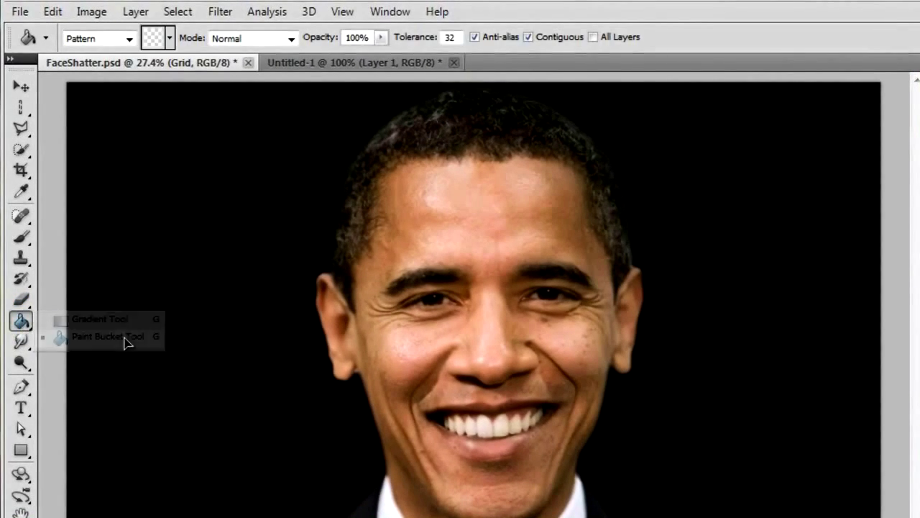
pyautogui.click(128, 38)
pyautogui.click(131, 42)
pyautogui.click(170, 39)
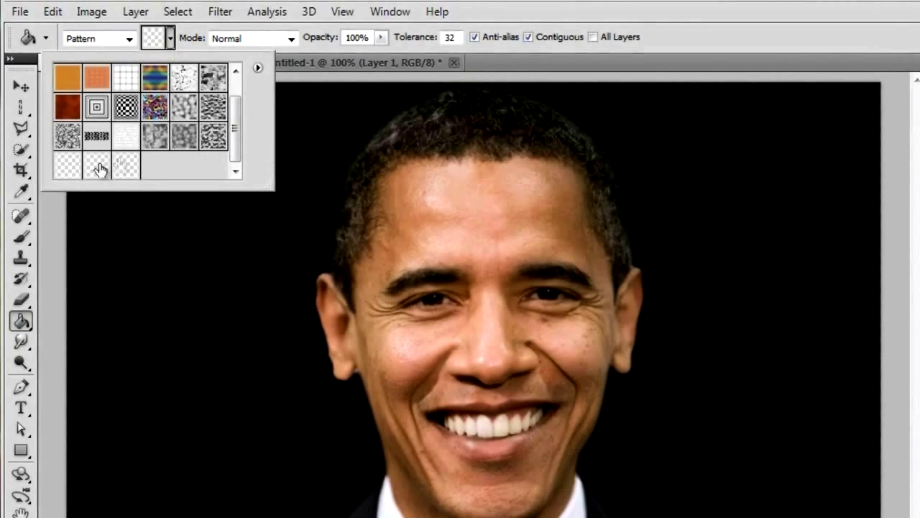
pyautogui.doubleClick(127, 170)
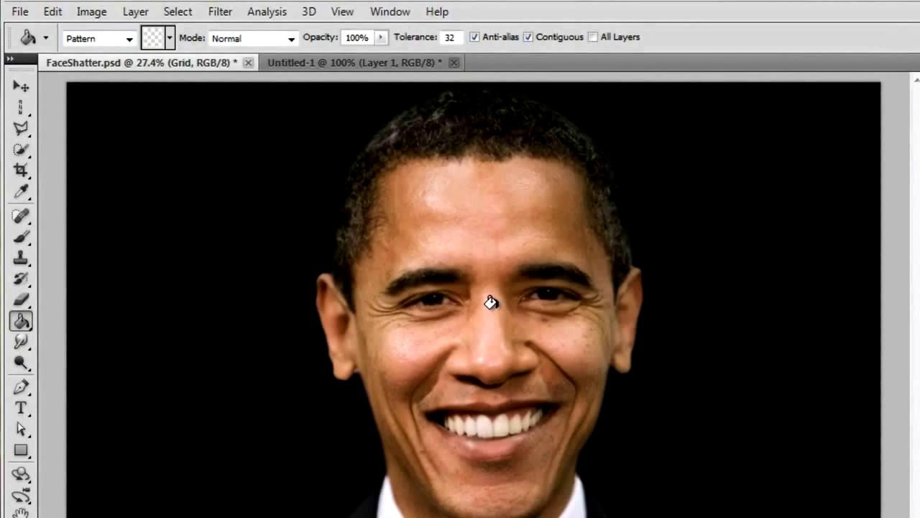
pyautogui.click(522, 390)
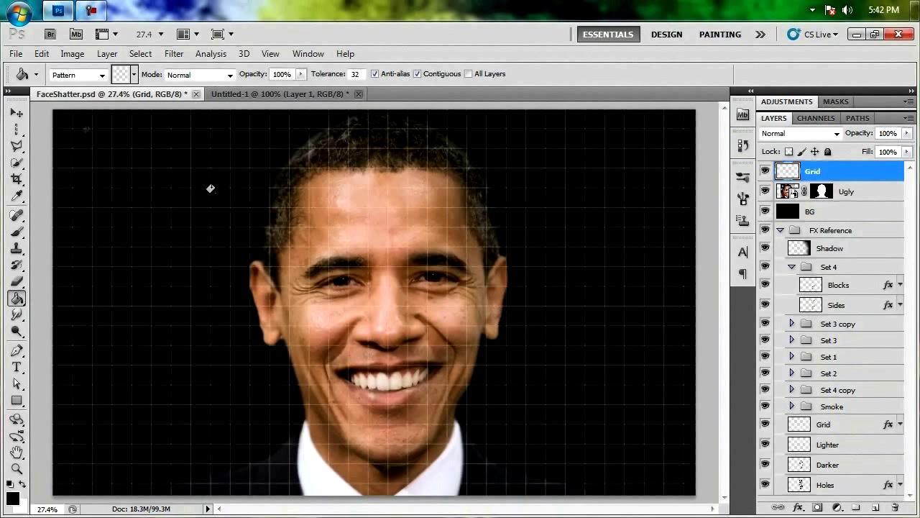
pyautogui.press('v')
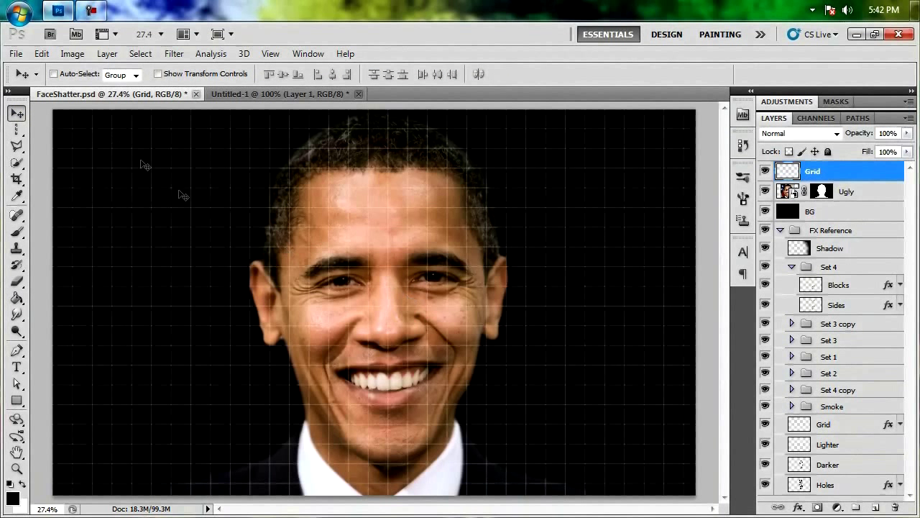
# Draw and adjust a rectangular selection around the face, then fit the image in view
pyautogui.click(17, 129)
pyautogui.click(72, 128)
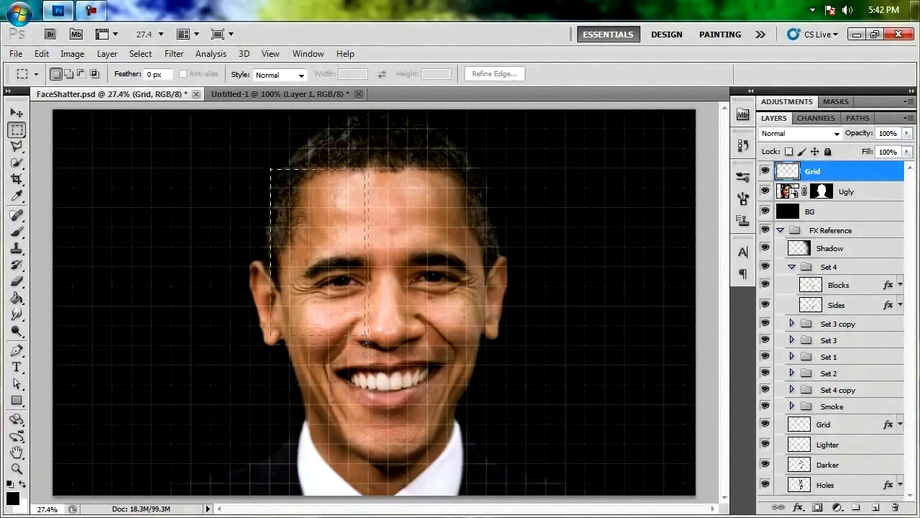
pyautogui.moveTo(464, 429); pyautogui.dragTo(472, 427)
pyautogui.moveTo(481, 461); pyautogui.dragTo(482, 462)
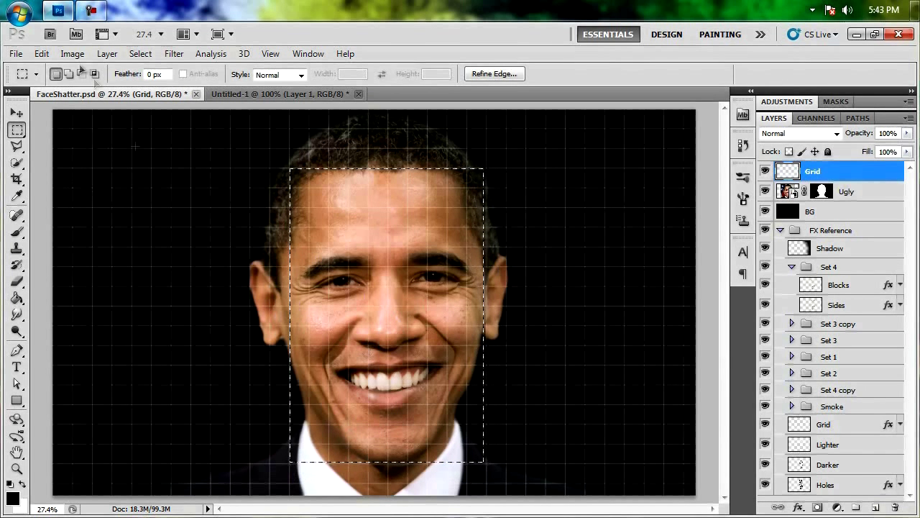
pyautogui.scroll(3, 290, 170)
pyautogui.click(140, 53)
pyautogui.click(164, 264)
pyautogui.scroll(4, 291, 170)
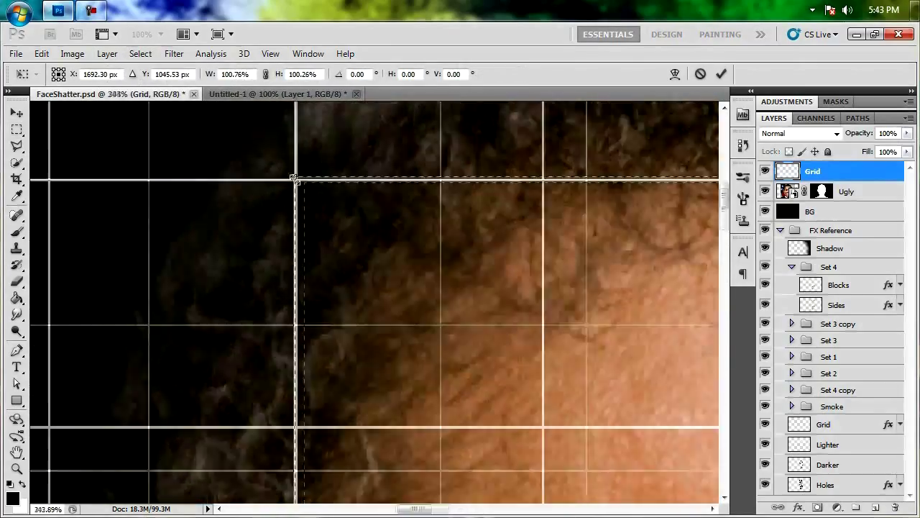
pyautogui.scroll(4, 295, 177)
pyautogui.scroll(-8, 261, 158)
pyautogui.scroll(7, 287, 330)
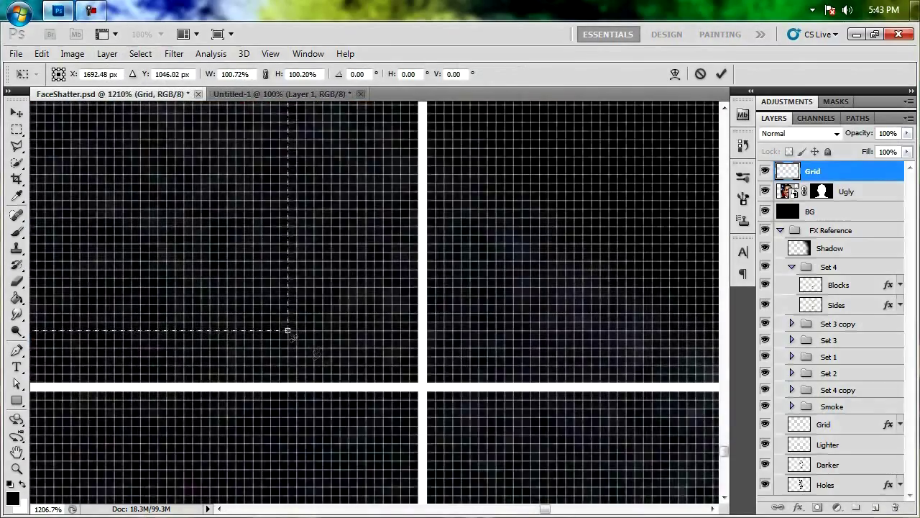
pyautogui.press('Return')
pyautogui.hotkey('ctrl', '0')
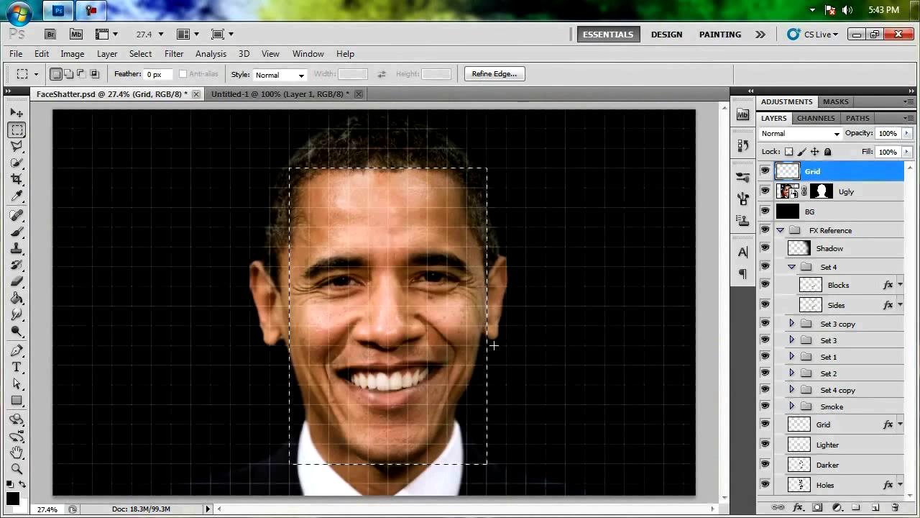
# Delete the grid outside the face rectangle, deselect, and Free Transform the Grid layer
pyautogui.hotkey('ctrl', 'shift', 'i')
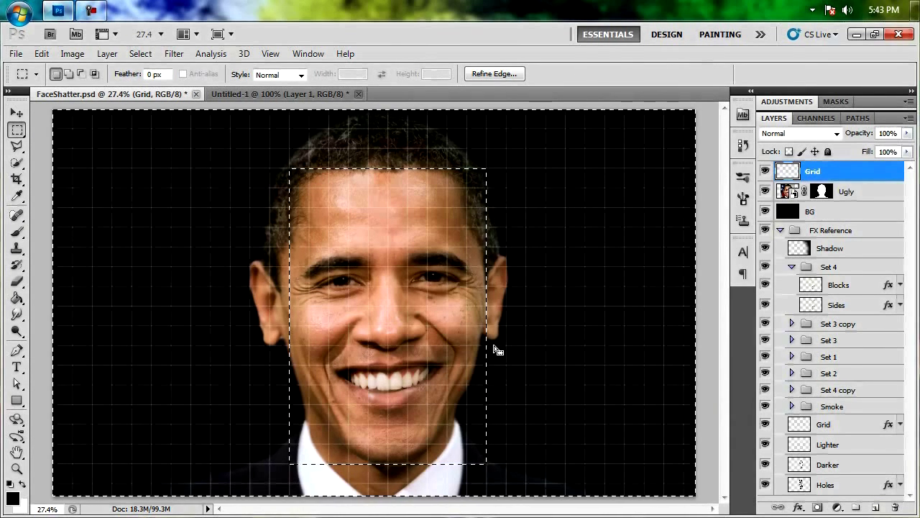
pyautogui.press('Delete')
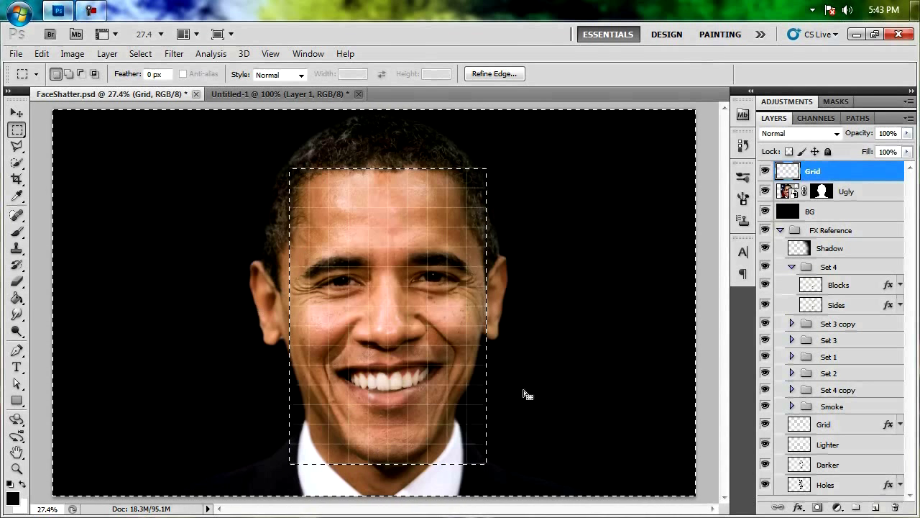
pyautogui.hotkey('ctrl', 'd')
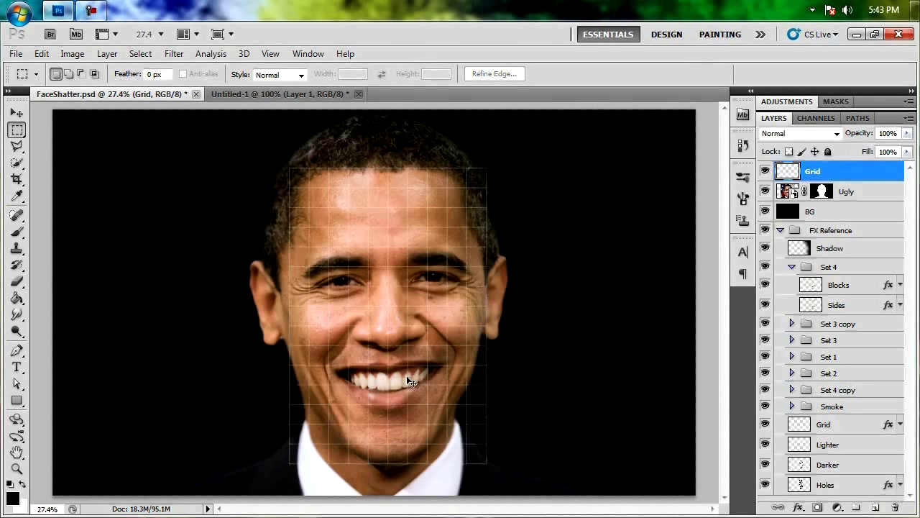
pyautogui.hotkey('ctrl', 't')
pyautogui.rightClick(449, 240)
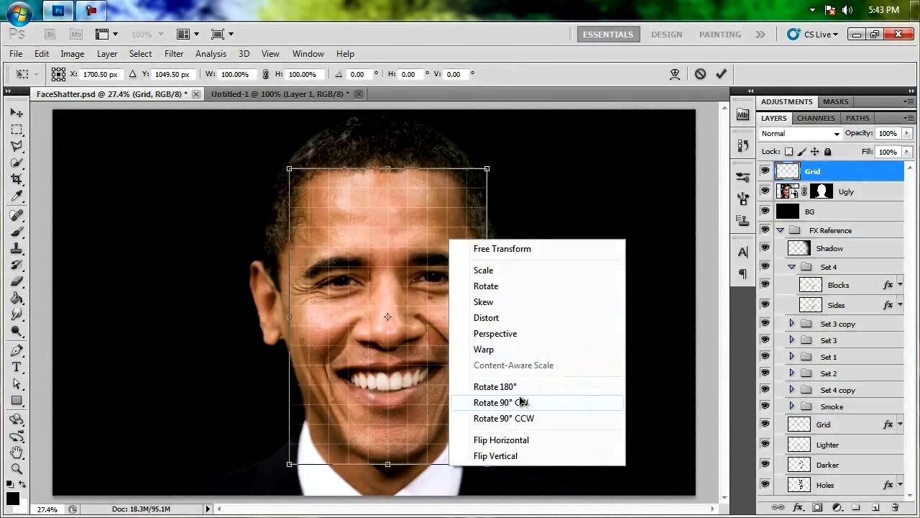
# Switch the Grid layer's transform to Warp to bend its lines around the face
pyautogui.click(480, 349)
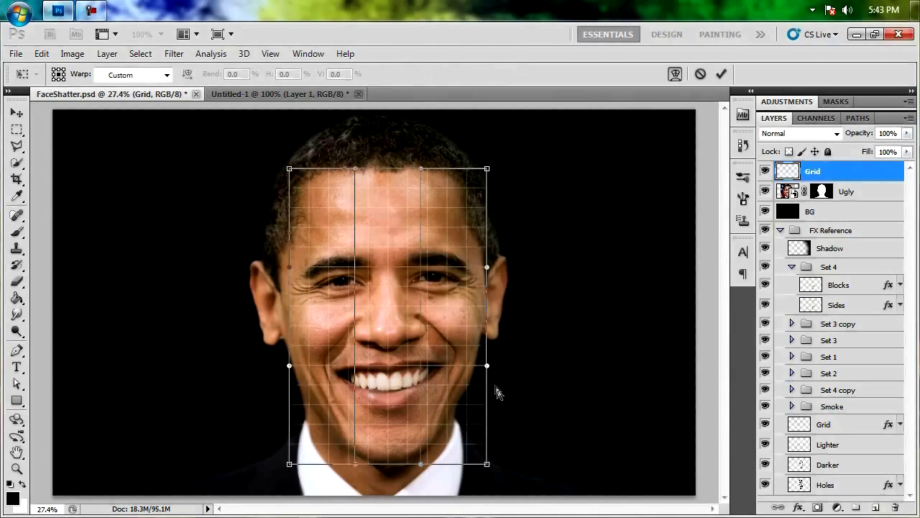
pyautogui.scroll(5, 498, 392)
pyautogui.scroll(-1, 199, 463)
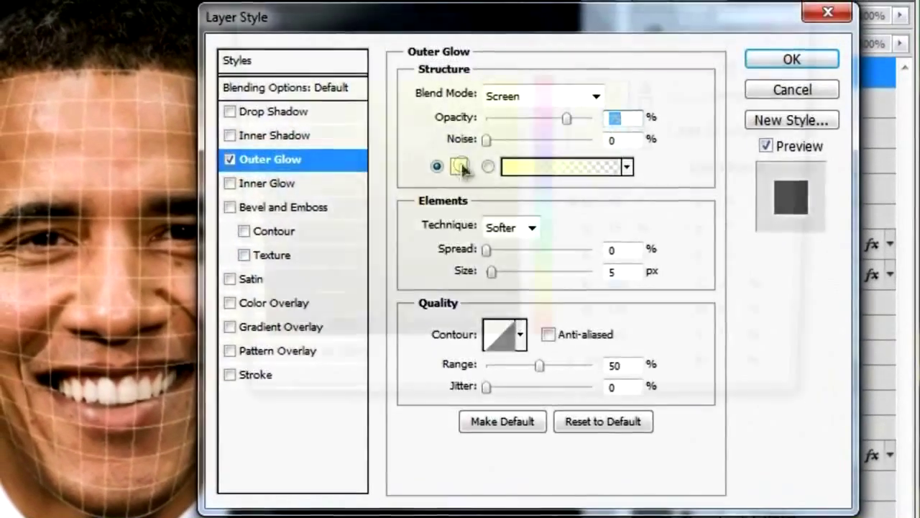
# Give the Grid layer a white Outer Glow in Color Dodge mode, then zoom to 100%
pyautogui.click(463, 164)
pyautogui.click(244, 75)
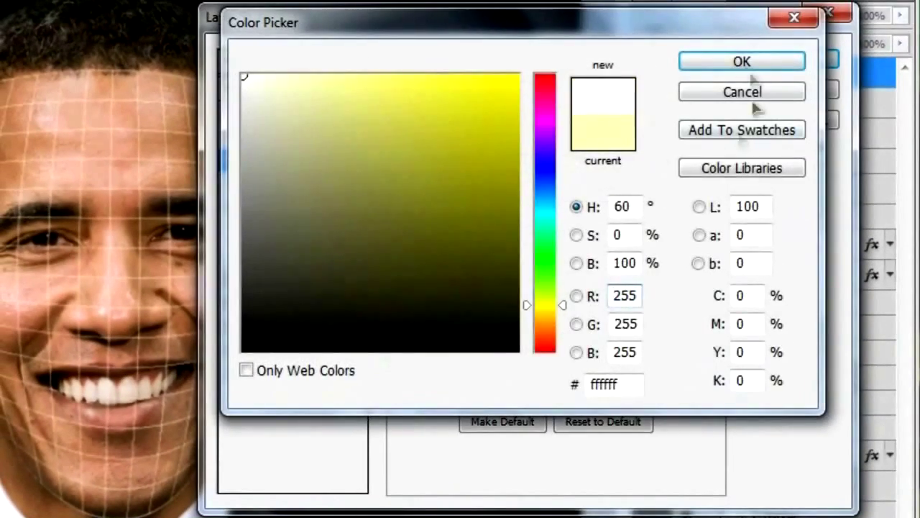
pyautogui.click(741, 62)
pyautogui.click(548, 96)
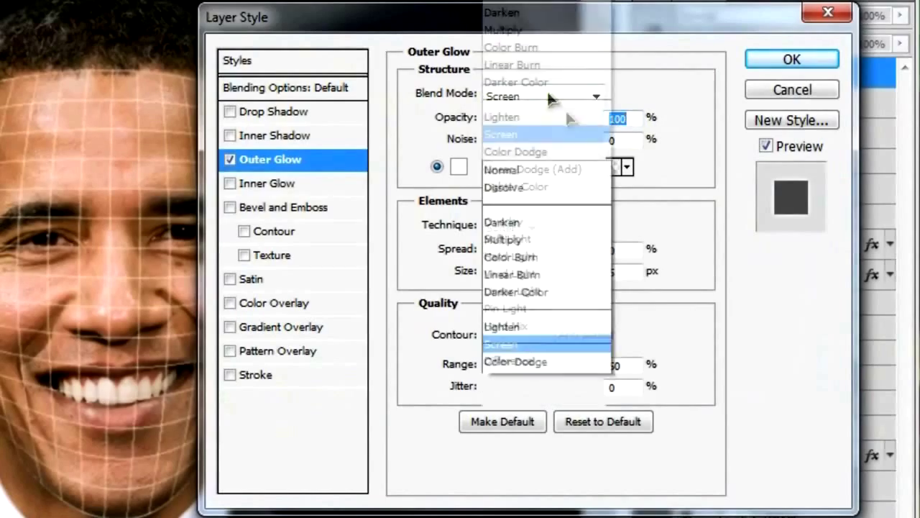
pyautogui.click(543, 19)
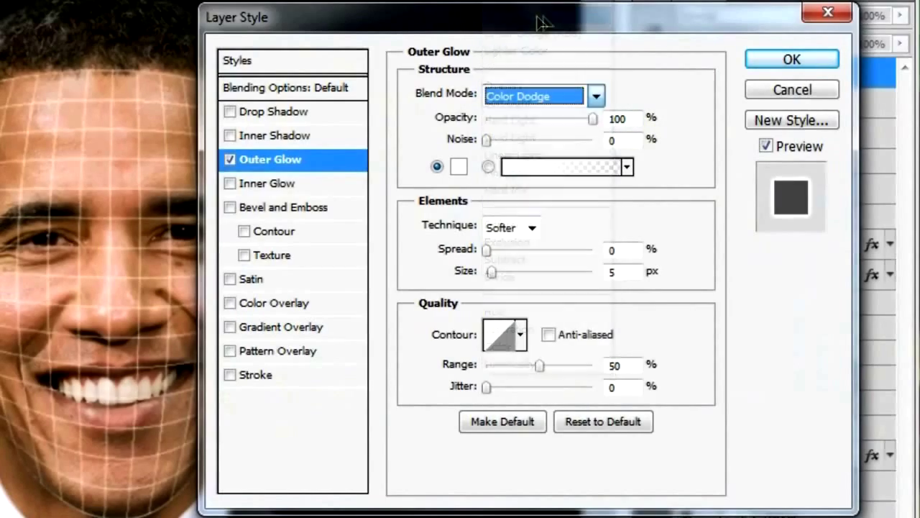
pyautogui.click(816, 57)
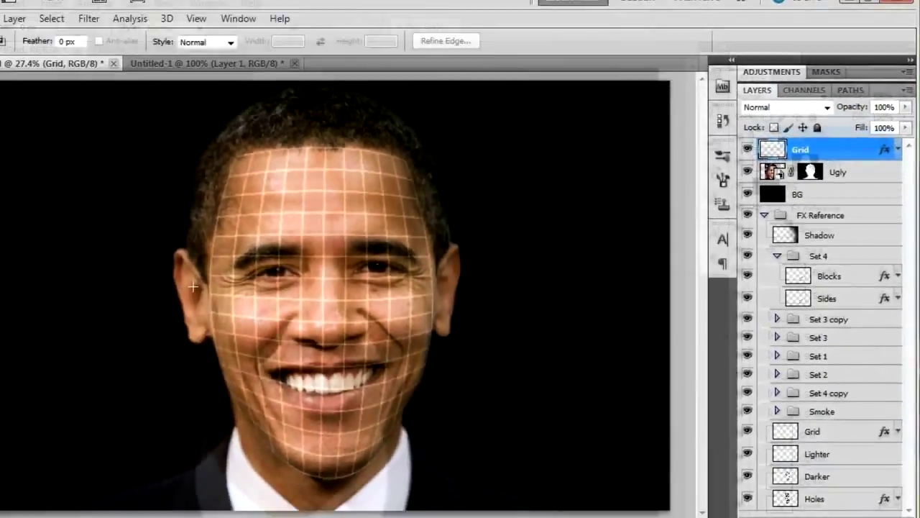
pyautogui.press('p')
pyautogui.hotkey('ctrl', '1')
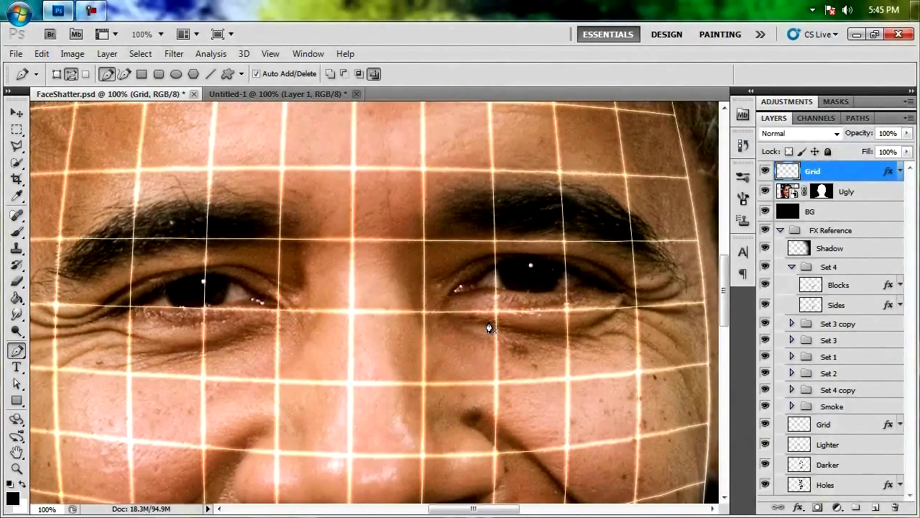
# Zoom in near the eye and outline a first grid cell with four Pen corner points
pyautogui.moveTo(617, 393); pyautogui.dragTo(525, 379)
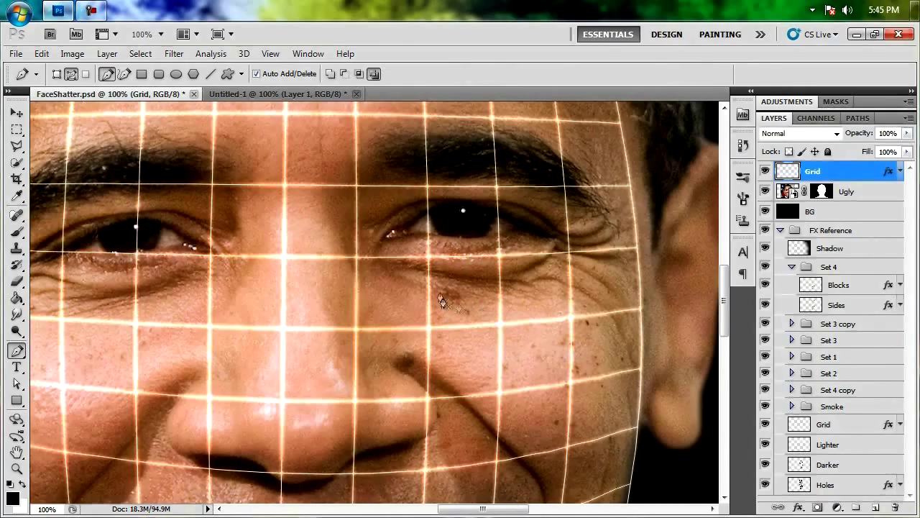
pyautogui.moveTo(440, 300); pyautogui.dragTo(407, 271)
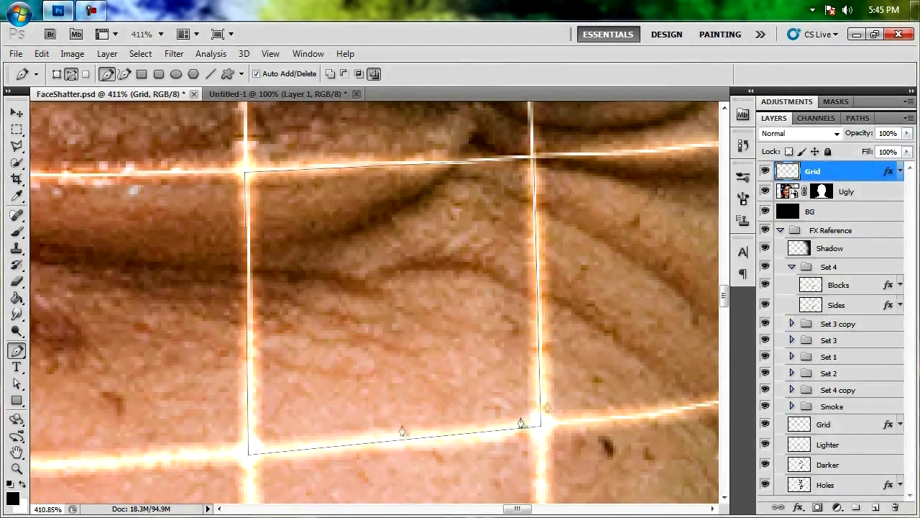
pyautogui.scroll(-6, 256, 296)
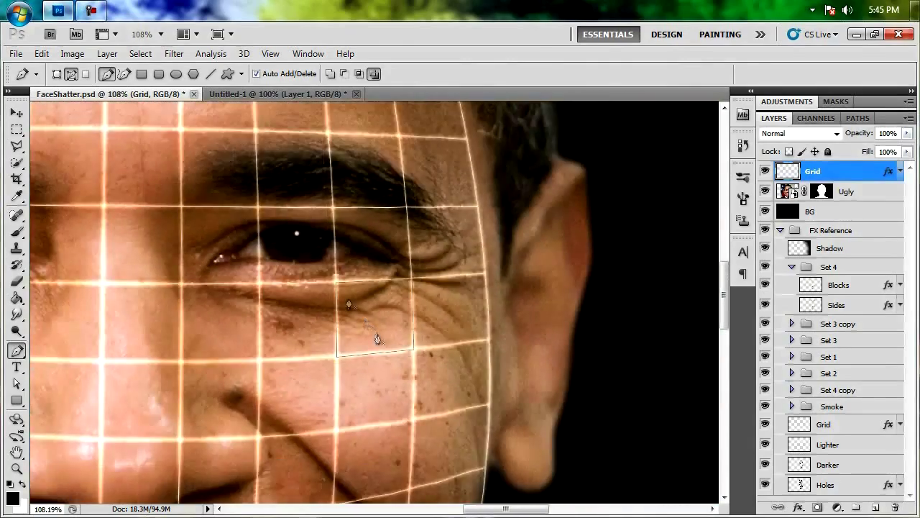
pyautogui.scroll(2, 365, 323)
pyautogui.scroll(-2, 302, 189)
pyautogui.scroll(4, 350, 297)
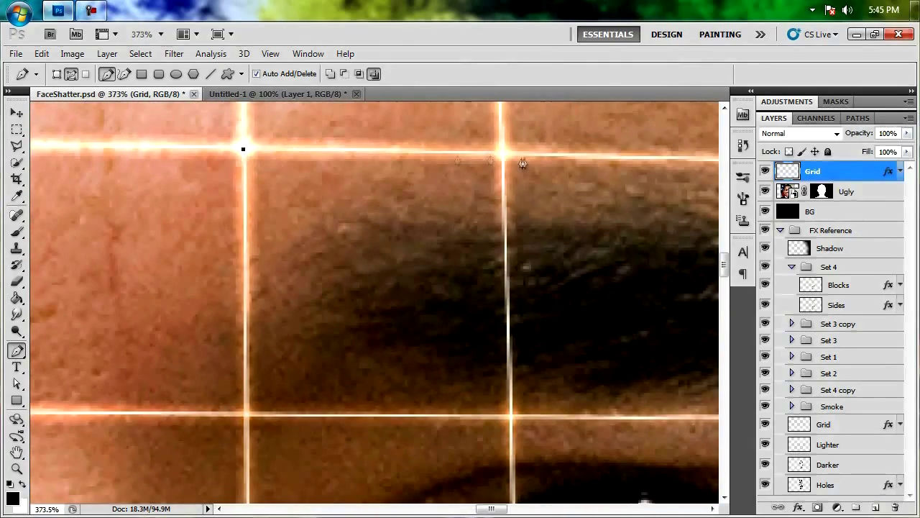
pyautogui.scroll(-4, 353, 445)
pyautogui.scroll(4, 376, 278)
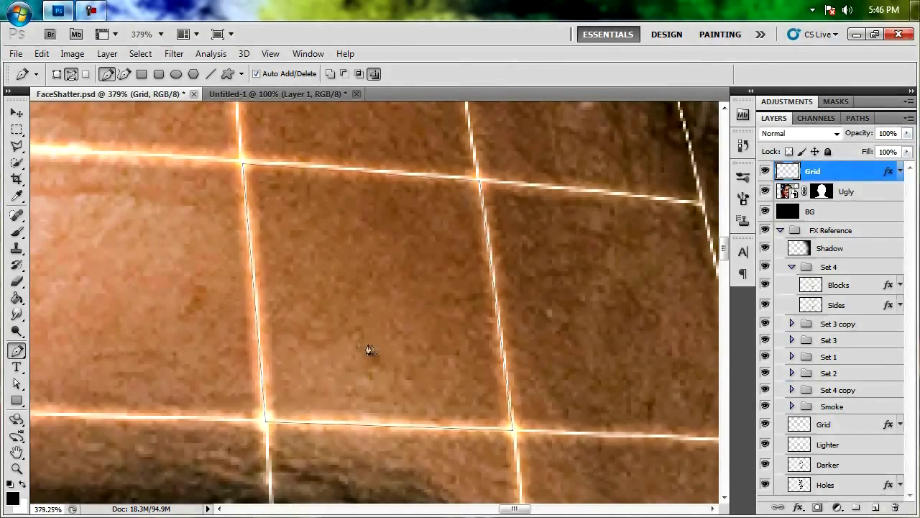
pyautogui.scroll(-4, 368, 350)
pyautogui.scroll(-3, 437, 400)
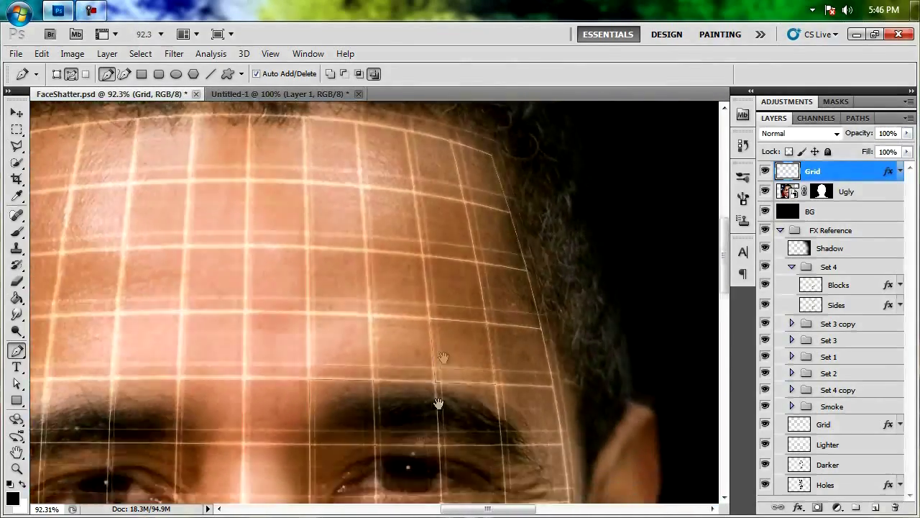
pyautogui.scroll(3, 354, 263)
pyautogui.scroll(4, 353, 263)
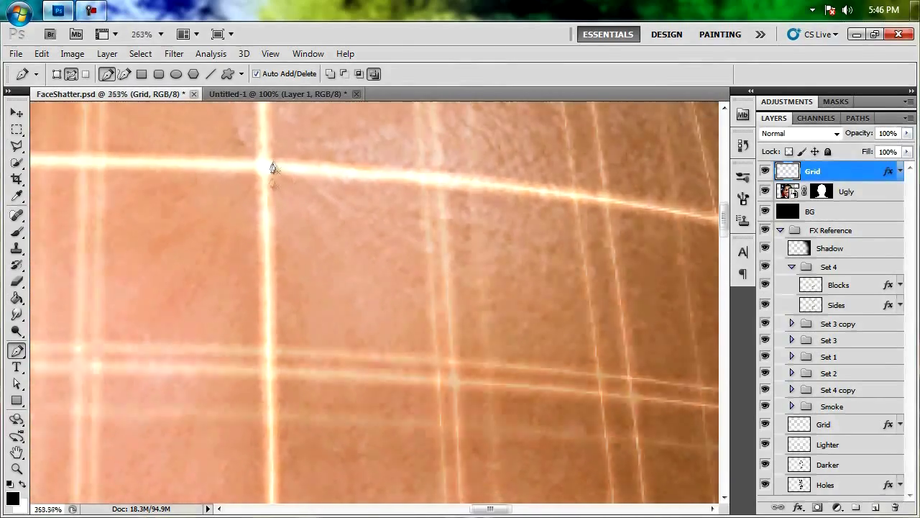
pyautogui.click(273, 168)
pyautogui.scroll(-3, 273, 168)
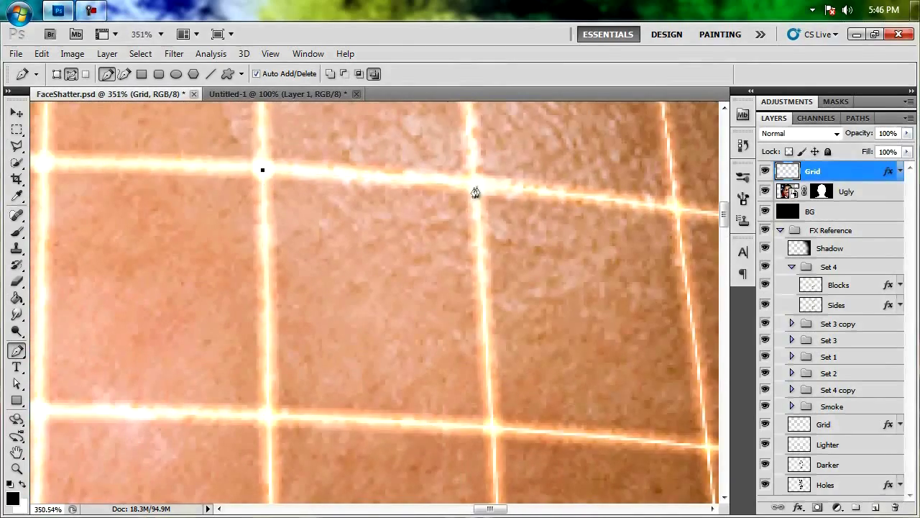
pyautogui.click(476, 187)
pyautogui.click(493, 425)
pyautogui.click(269, 425)
pyautogui.scroll(-3, 435, 314)
pyautogui.scroll(2, 442, 238)
pyautogui.scroll(4, 442, 239)
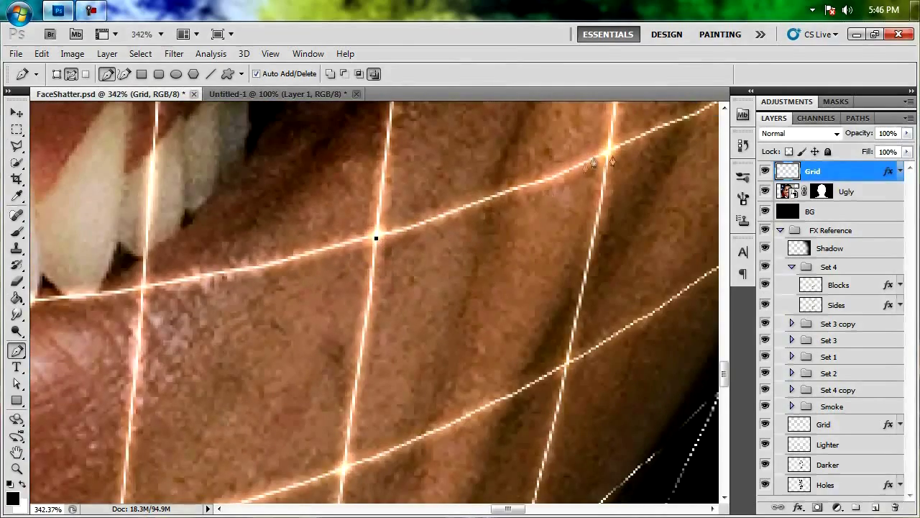
# Outline further grid cells near the lip and cheek as closed pen paths
pyautogui.click(608, 153)
pyautogui.scroll(-2, 567, 369)
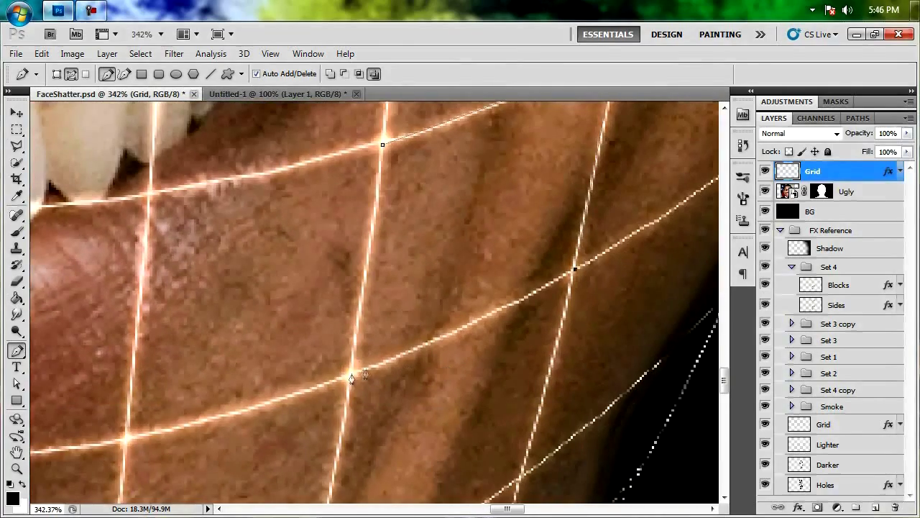
pyautogui.click(353, 374)
pyautogui.scroll(-2, 435, 440)
pyautogui.scroll(-1, 434, 440)
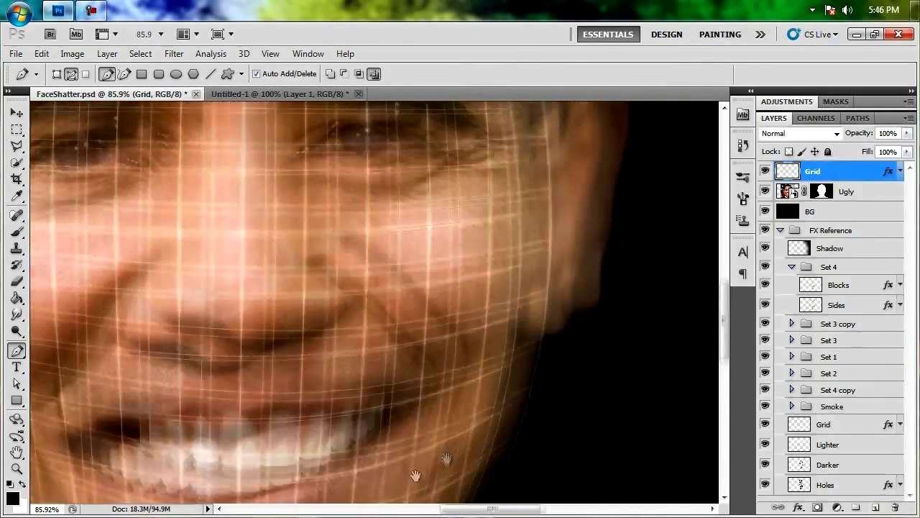
pyautogui.scroll(5, 463, 314)
pyautogui.click(405, 257)
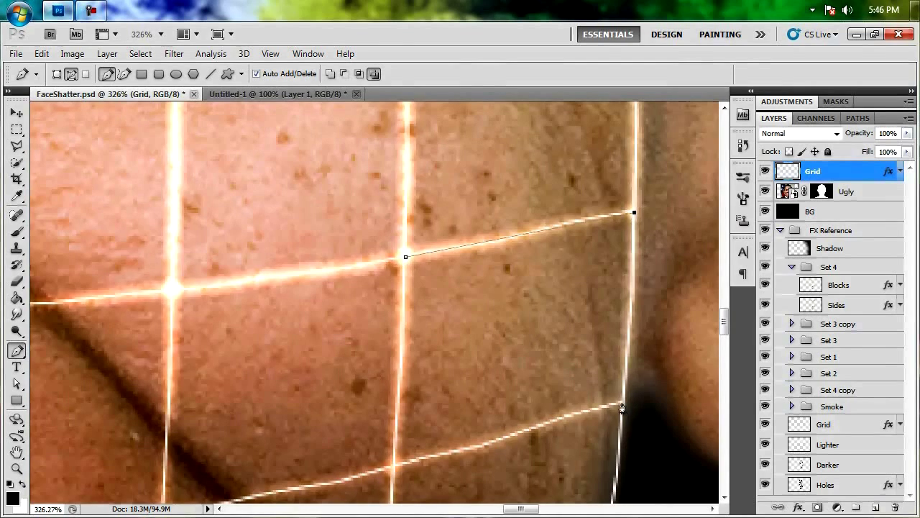
pyautogui.click(621, 408)
pyautogui.click(394, 471)
pyautogui.click(405, 257)
pyautogui.scroll(-7, 496, 365)
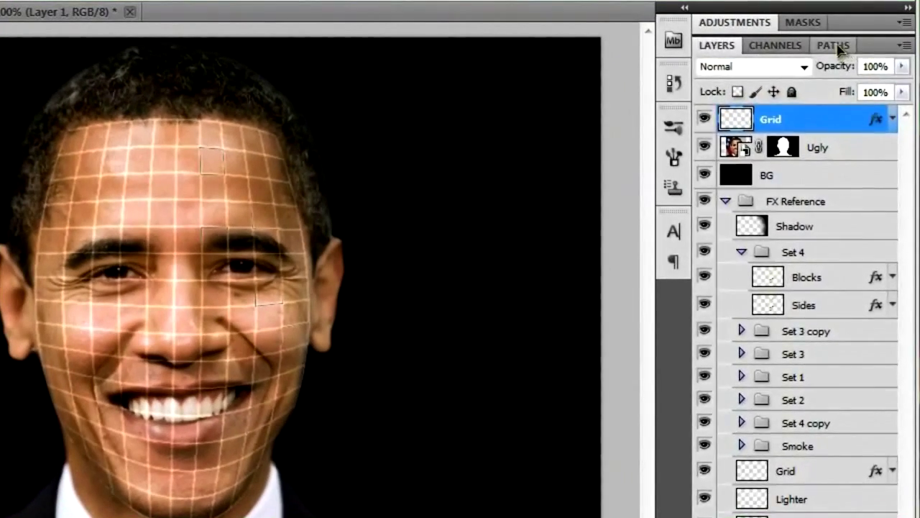
# Load the work path as a selection and delete the old Lighter, Darker and Set 1–4 paths
pyautogui.click(857, 118)
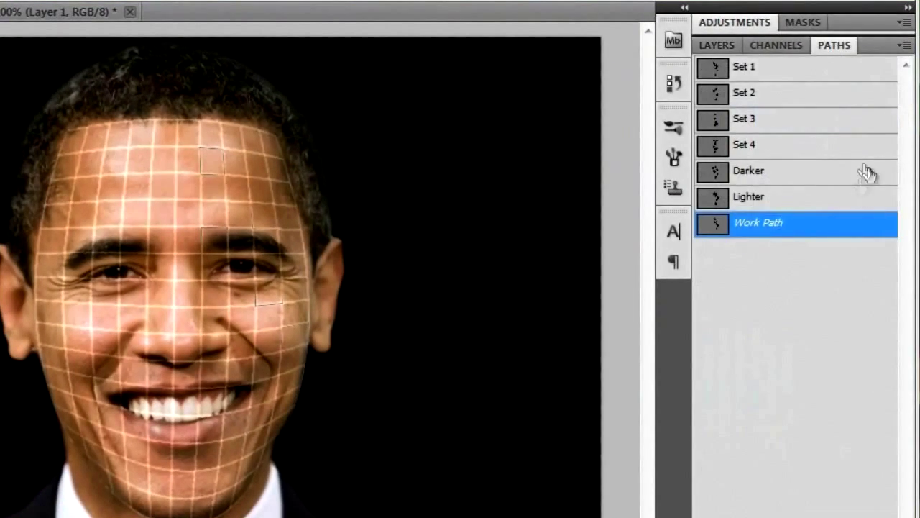
pyautogui.hotkey('ctrl', 'Return')
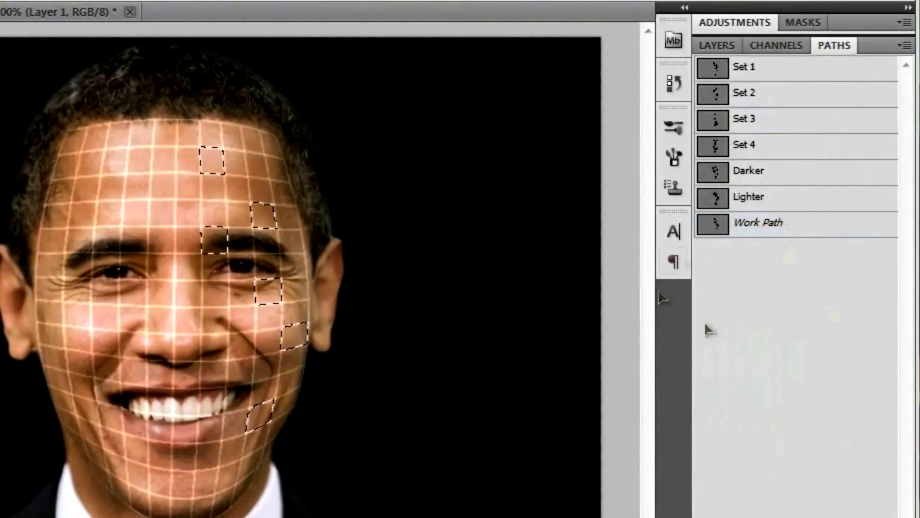
pyautogui.click(768, 203)
pyautogui.press('Delete')
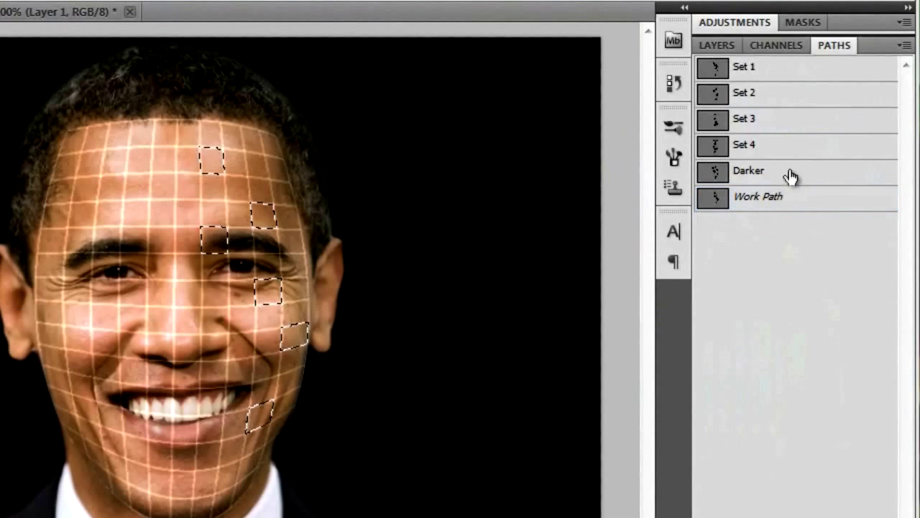
pyautogui.click(787, 177)
pyautogui.press('Delete')
pyautogui.click(788, 153)
pyautogui.press('Delete')
pyautogui.click(787, 118)
pyautogui.press('Delete')
pyautogui.click(786, 93)
pyautogui.press('Delete')
pyautogui.click(783, 67)
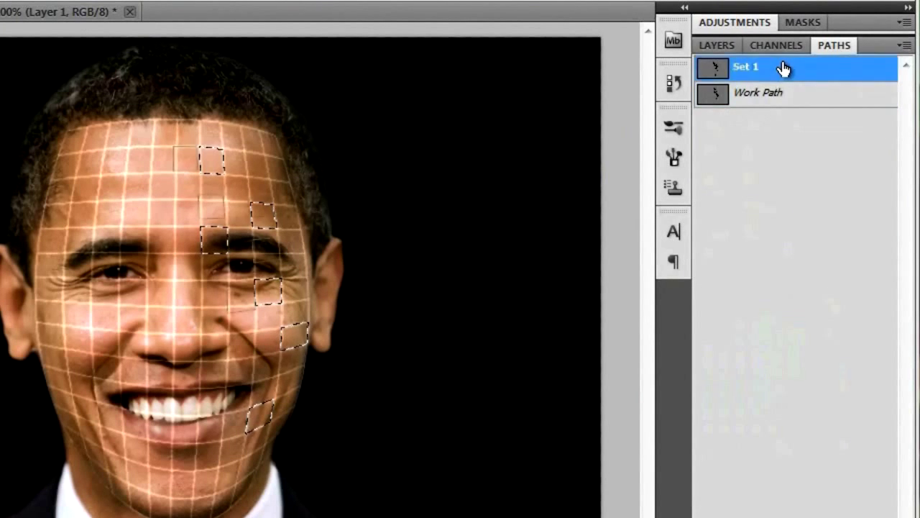
pyautogui.press('Delete')
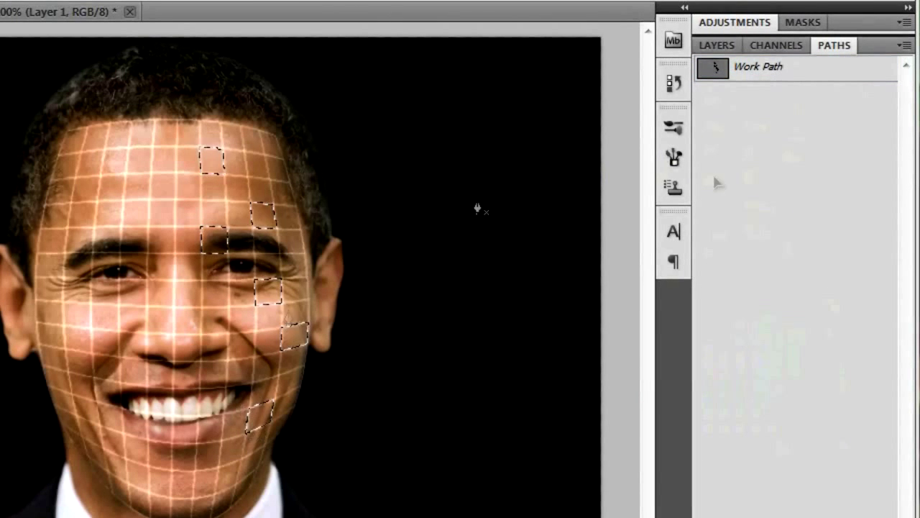
# Save the Work Path as 'Set 1' and return to the Layers panel
pyautogui.doubleClick(767, 69)
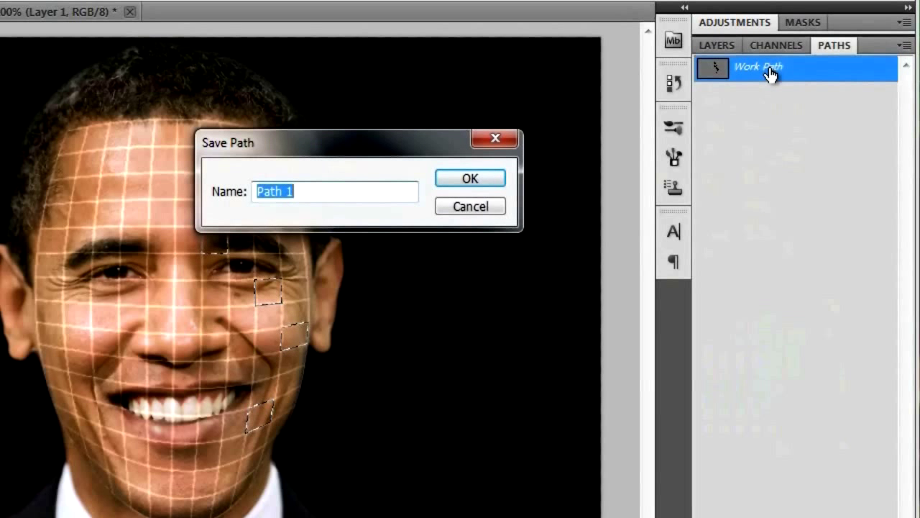
pyautogui.write('Set 1')
pyautogui.press('Return')
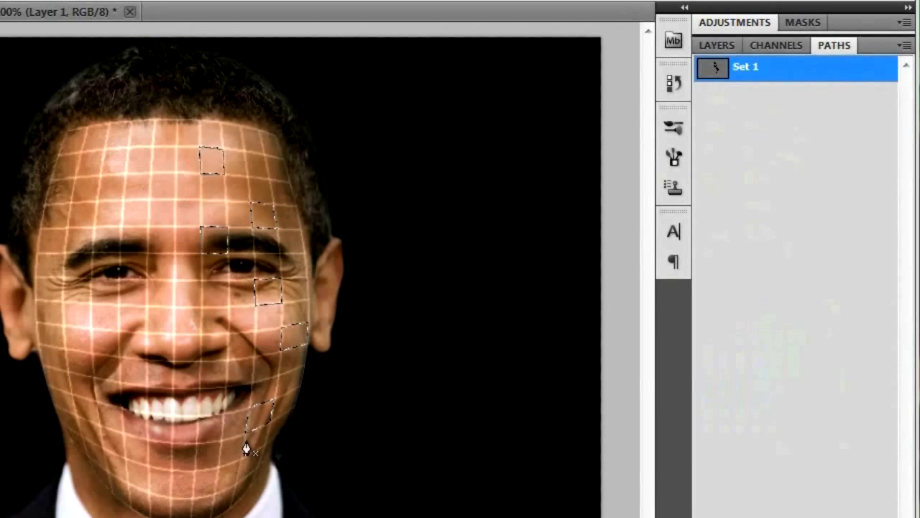
pyautogui.click(718, 45)
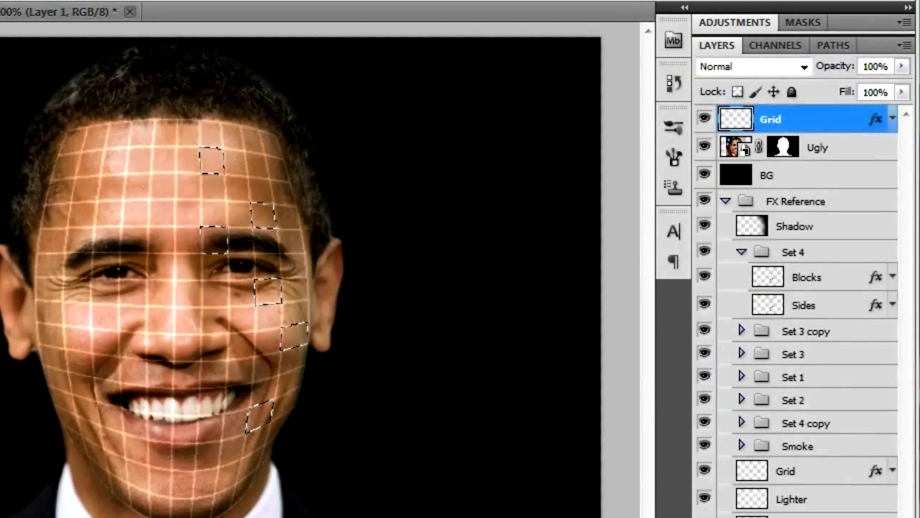
# Add a new layer named Holes and fill the cell selections with black
pyautogui.hotkey('ctrl', 'shift', 'alt', 'n')
pyautogui.doubleClick(793, 119)
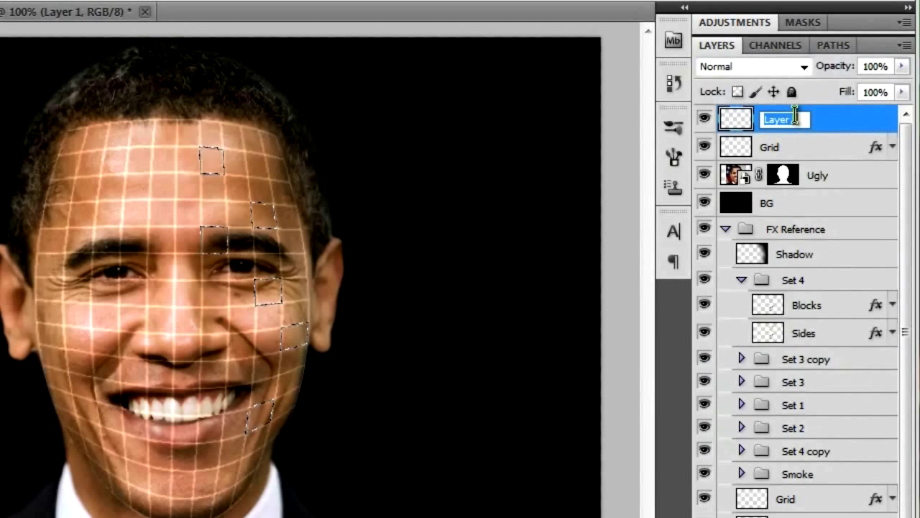
pyautogui.write('Holes')
pyautogui.press('Return')
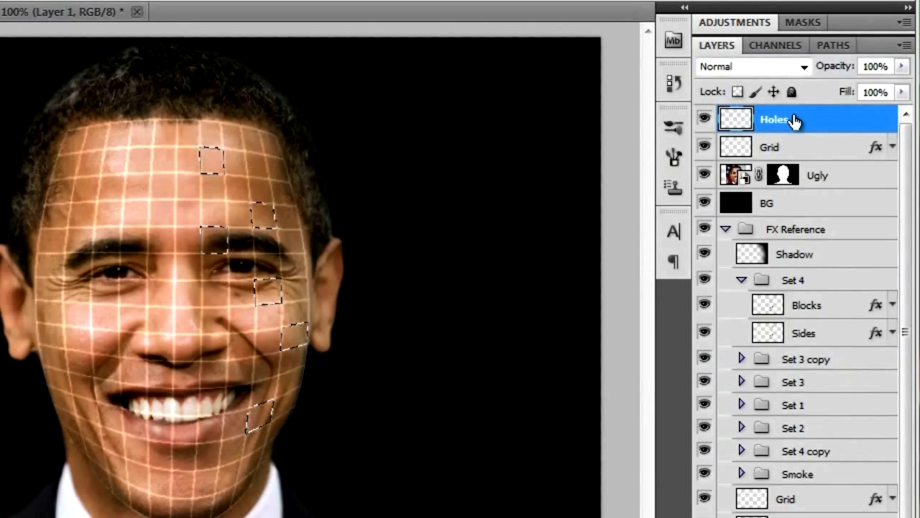
pyautogui.hotkey('alt', 'BackSpace')
pyautogui.hotkey('ctrl', 'd')
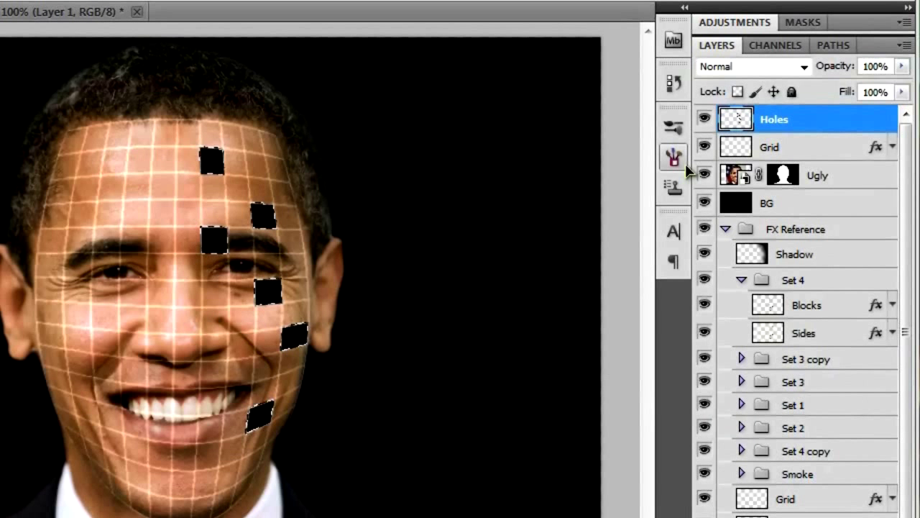
# Copy the selected face squares from Ugly to a new layer and move it to the top
pyautogui.click(839, 182)
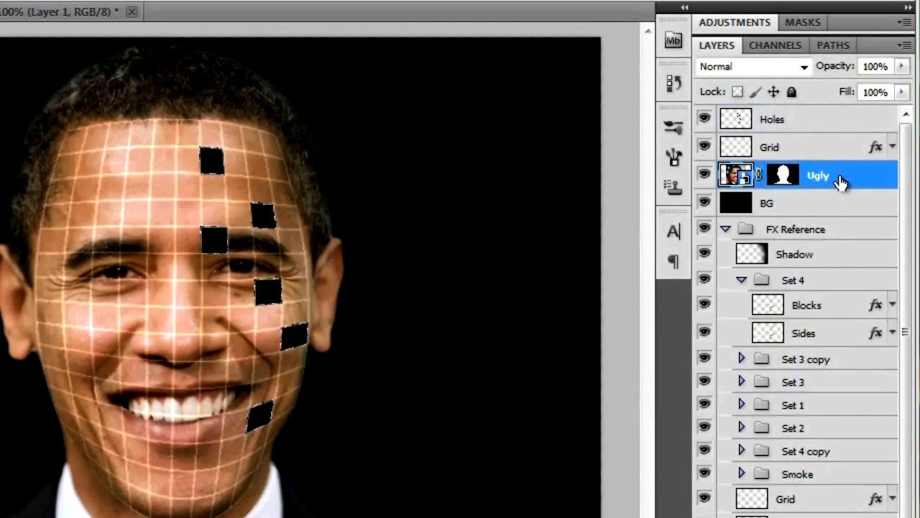
pyautogui.hotkey('ctrl', 'shift', 'alt', 'n')
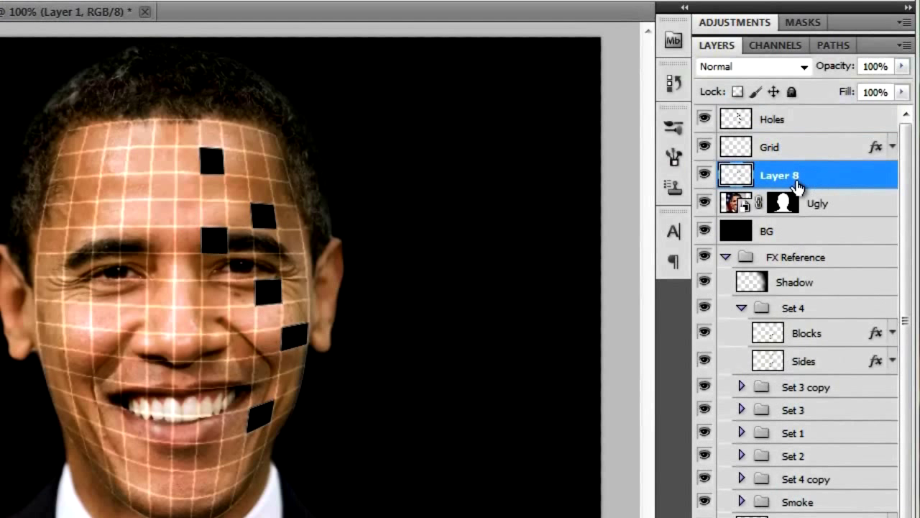
pyautogui.moveTo(816, 185); pyautogui.dragTo(809, 113)
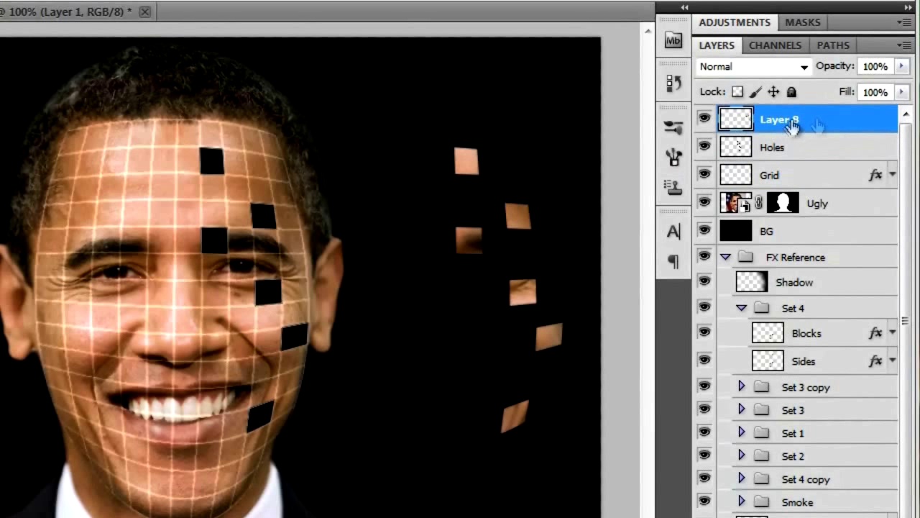
# Group Layer 8 into a group named Set 1 and rename the layer Bocks
pyautogui.hotkey('ctrl', 'g')
pyautogui.doubleClick(766, 117)
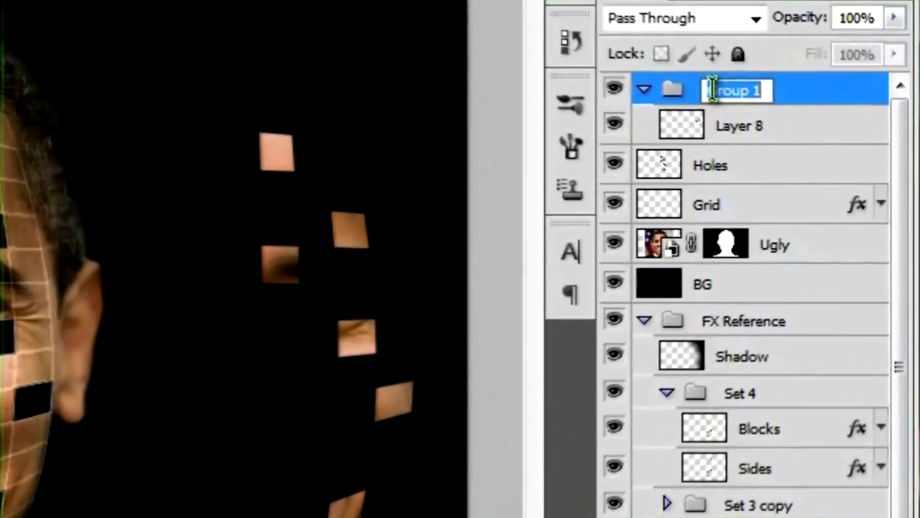
pyautogui.write('et 1')
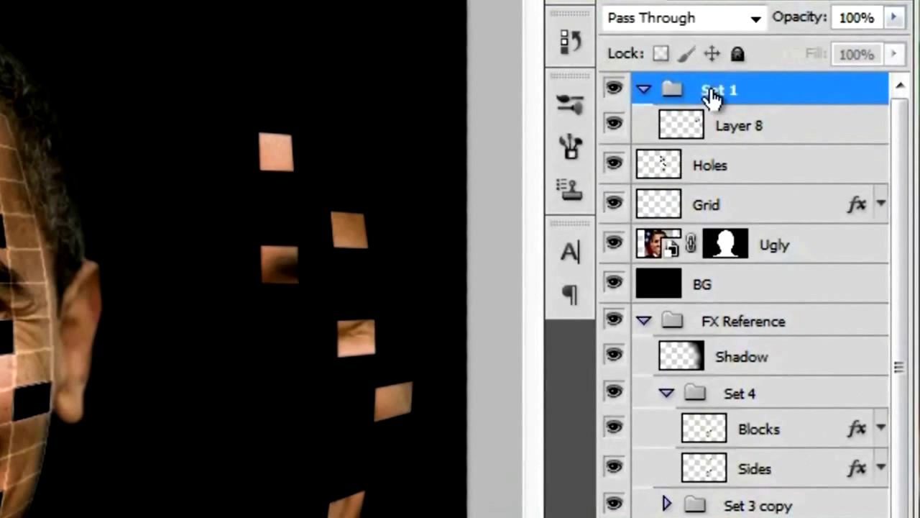
pyautogui.press('Return')
pyautogui.doubleClick(749, 127)
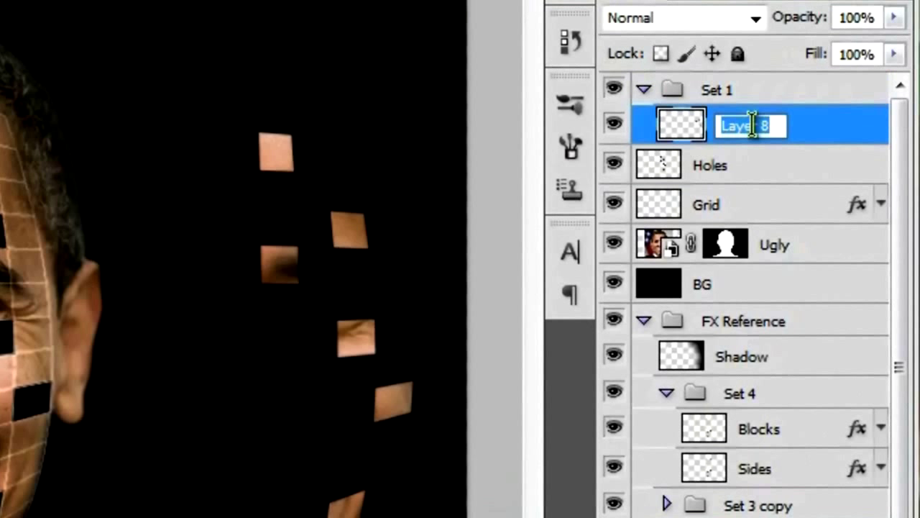
pyautogui.write('Bocks')
pyautogui.press('Return')
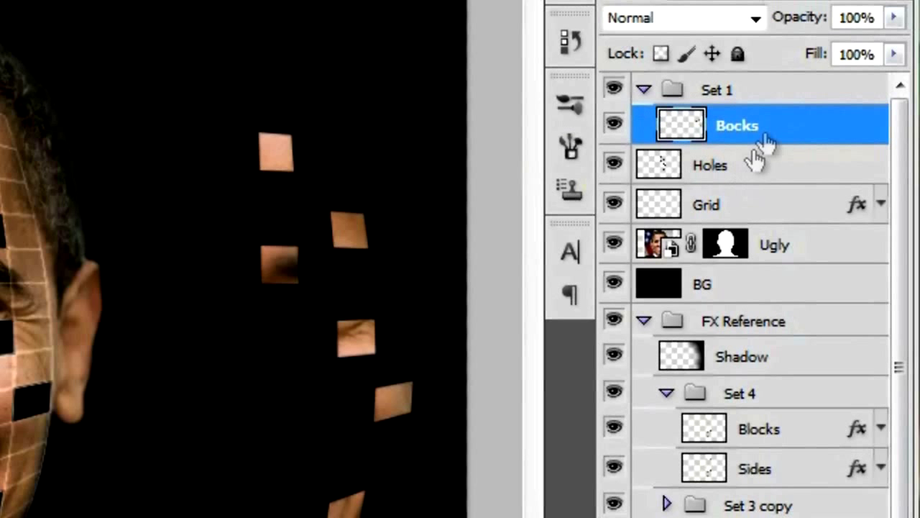
# Duplicate Bocks, place the copy below it, and keep duplicating Bocks copy
pyautogui.hotkey('ctrl', 'j')
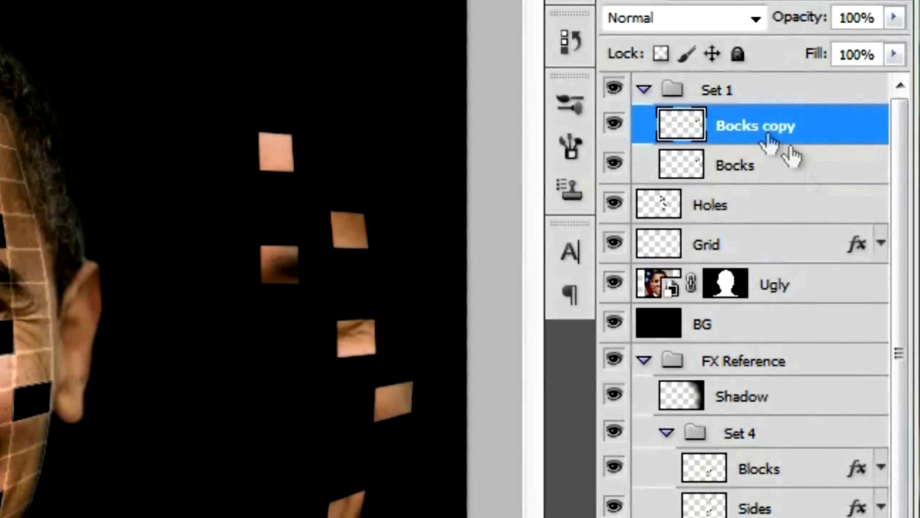
pyautogui.moveTo(770, 144); pyautogui.dragTo(793, 176)
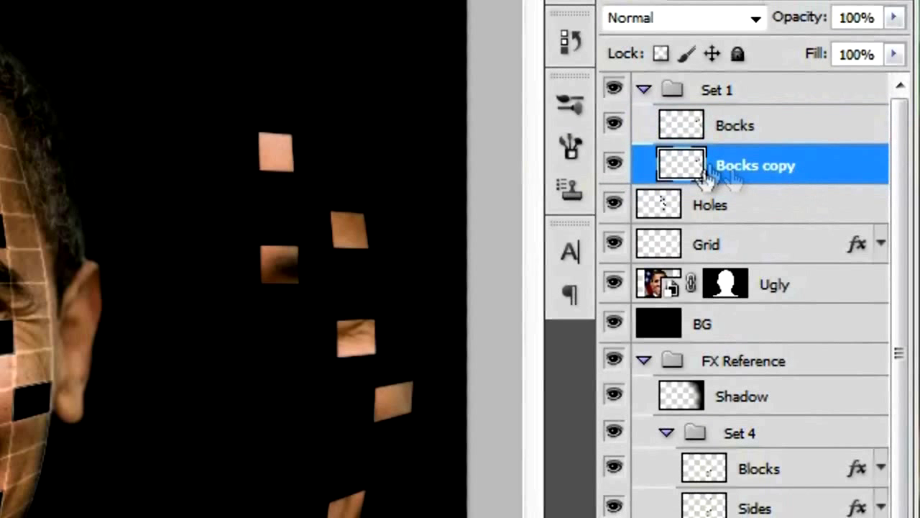
pyautogui.click(784, 133)
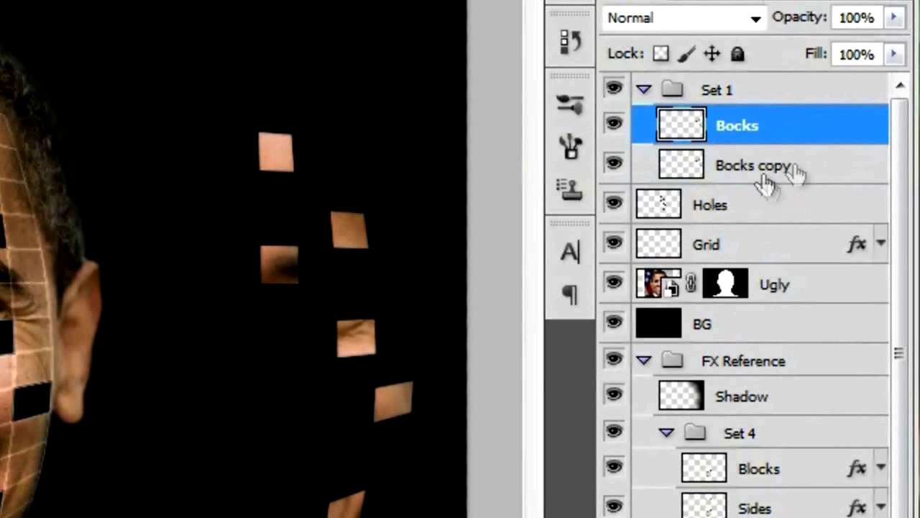
pyautogui.click(770, 179)
pyautogui.hotkey('ctrl', 'j')
pyautogui.hotkey('ctrl', 'j')
pyautogui.hotkey('ctrl', 'j')
pyautogui.hotkey('ctrl', 'j')
pyautogui.hotkey('ctrl', 'j')
pyautogui.hotkey('ctrl', 'j')
pyautogui.hotkey('ctrl', 'j')
pyautogui.hotkey('ctrl', 'j')
pyautogui.hotkey('ctrl', 'j')
pyautogui.hotkey('ctrl', 'j')
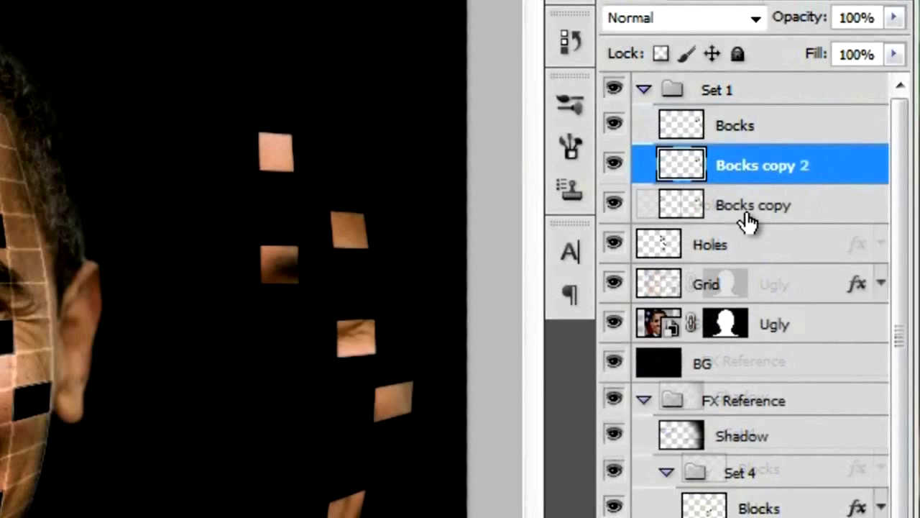
# Duplicate up to Bocks copy 20, select the range of copies, and zoom in on the skin blocks
pyautogui.hotkey('ctrl', 'j')
pyautogui.hotkey('ctrl', 'j')
pyautogui.hotkey('ctrl', 'j')
pyautogui.hotkey('ctrl', 'j')
pyautogui.hotkey('ctrl', 'j')
pyautogui.hotkey('ctrl', 'j')
pyautogui.hotkey('ctrl', 'j')
pyautogui.hotkey('ctrl', 'j')
pyautogui.hotkey('ctrl', 'j')
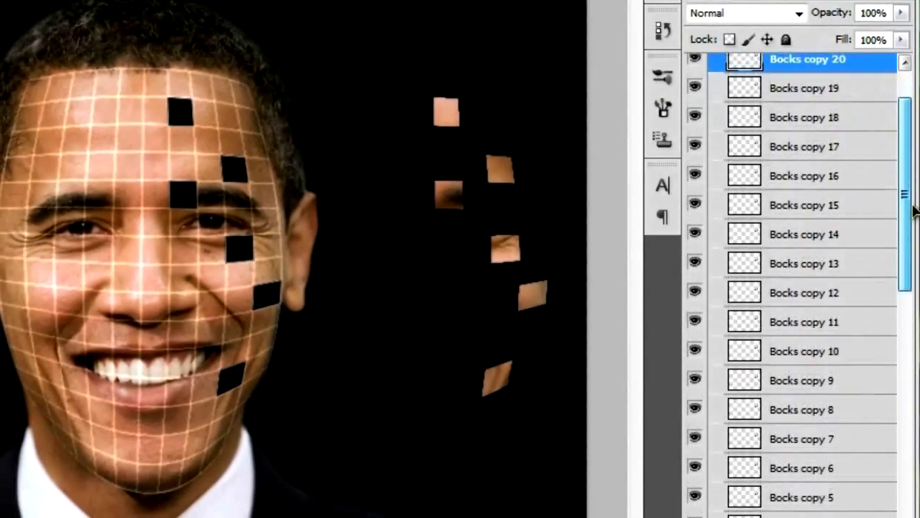
pyautogui.moveTo(911, 205); pyautogui.dragTo(912, 263)
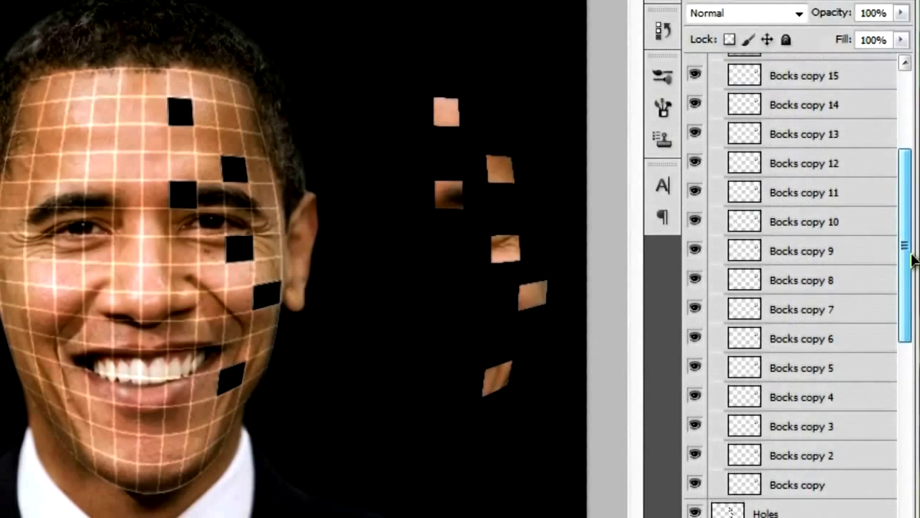
pyautogui.click(841, 482)
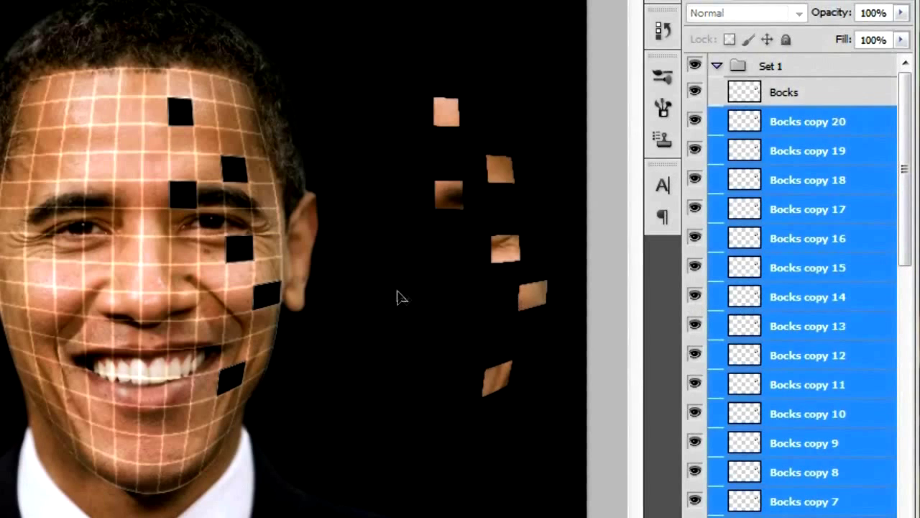
pyautogui.hotkey('ctrl', '+')
pyautogui.hotkey('ctrl', '+')
pyautogui.hotkey('ctrl', '+')
pyautogui.hotkey('ctrl', '+')
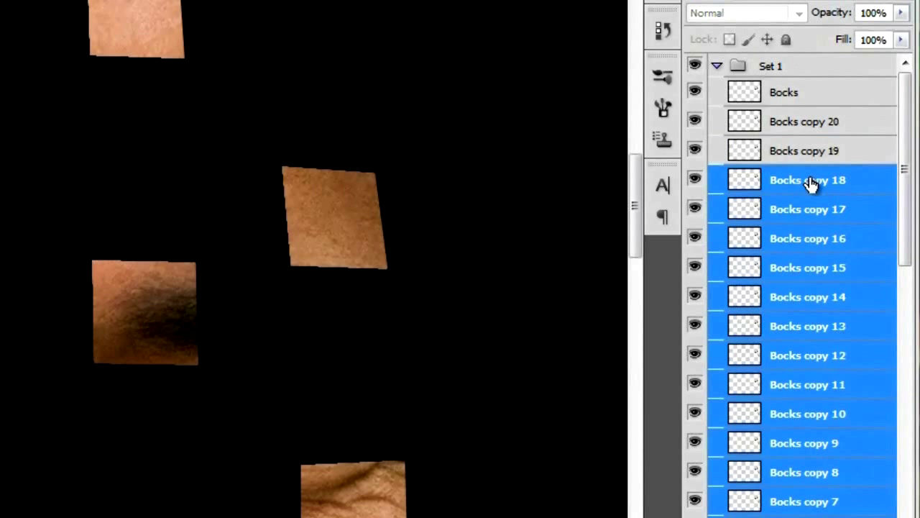
# Deselect Bocks copies 17 down to 8 one at a time while offsetting the rest
pyautogui.keyDown('shift'); pyautogui.click(812, 237); pyautogui.keyUp('shift')
pyautogui.keyDown('shift'); pyautogui.click(819, 268); pyautogui.keyUp('shift')
pyautogui.keyDown('shift'); pyautogui.click(811, 298); pyautogui.keyUp('shift')
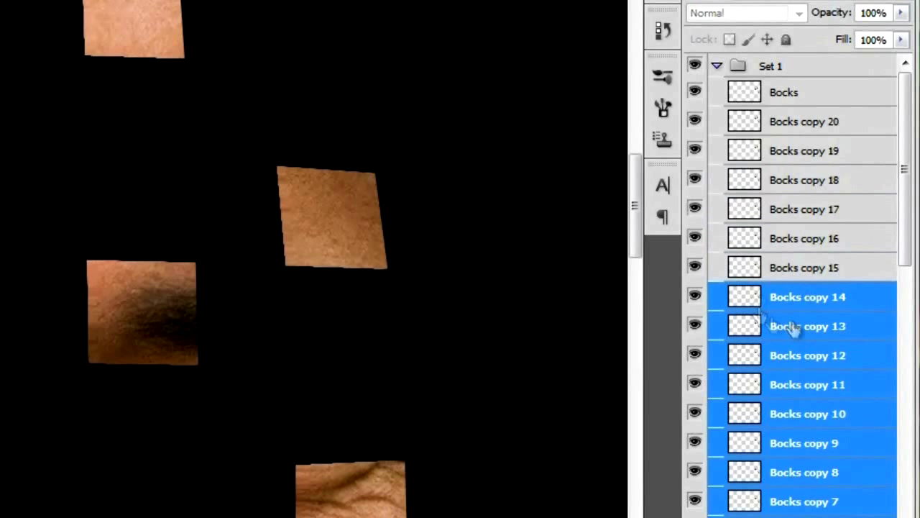
pyautogui.keyDown('shift'); pyautogui.click(791, 327); pyautogui.keyUp('shift')
pyautogui.keyDown('shift'); pyautogui.click(812, 355); pyautogui.keyUp('shift')
pyautogui.keyDown('shift'); pyautogui.click(812, 384); pyautogui.keyUp('shift')
pyautogui.keyDown('shift'); pyautogui.click(810, 415); pyautogui.keyUp('shift')
pyautogui.keyDown('shift'); pyautogui.click(801, 444); pyautogui.keyUp('shift')
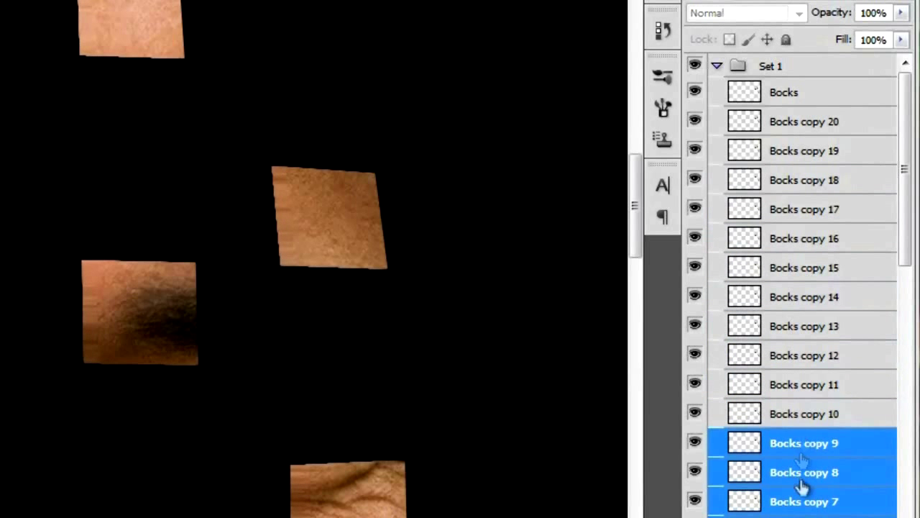
pyautogui.keyDown('shift'); pyautogui.click(802, 476); pyautogui.keyUp('shift')
pyautogui.keyDown('shift'); pyautogui.click(812, 501); pyautogui.keyUp('shift')
# Deselect Bocks copies 7 down to 2 one by one, finishing the stepped block thickness
pyautogui.scroll(-4, 820, 501)
pyautogui.keyDown('shift'); pyautogui.click(823, 295); pyautogui.keyUp('shift')
pyautogui.keyDown('shift'); pyautogui.click(801, 323); pyautogui.keyUp('shift')
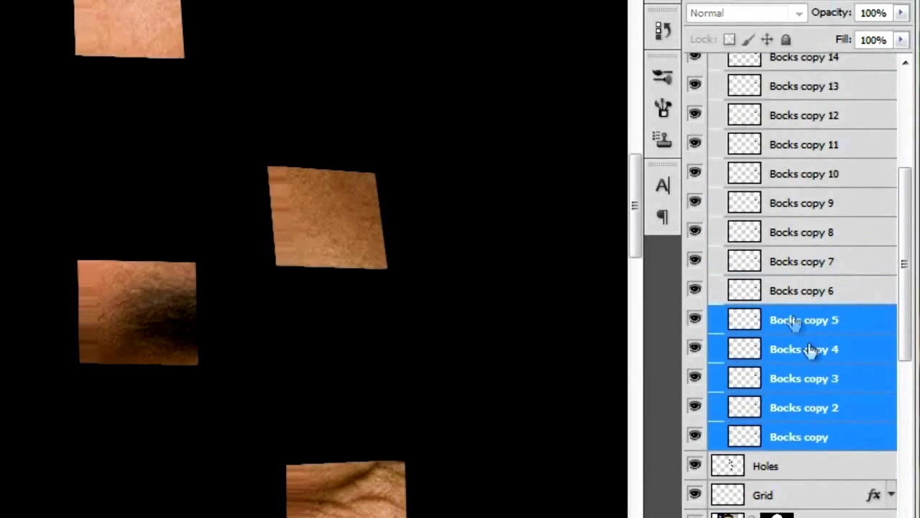
pyautogui.keyDown('shift'); pyautogui.click(794, 322); pyautogui.keyUp('shift')
pyautogui.keyDown('shift'); pyautogui.click(810, 350); pyautogui.keyUp('shift')
pyautogui.keyDown('shift'); pyautogui.click(816, 379); pyautogui.keyUp('shift')
pyautogui.keyDown('shift'); pyautogui.click(820, 409); pyautogui.keyUp('shift')
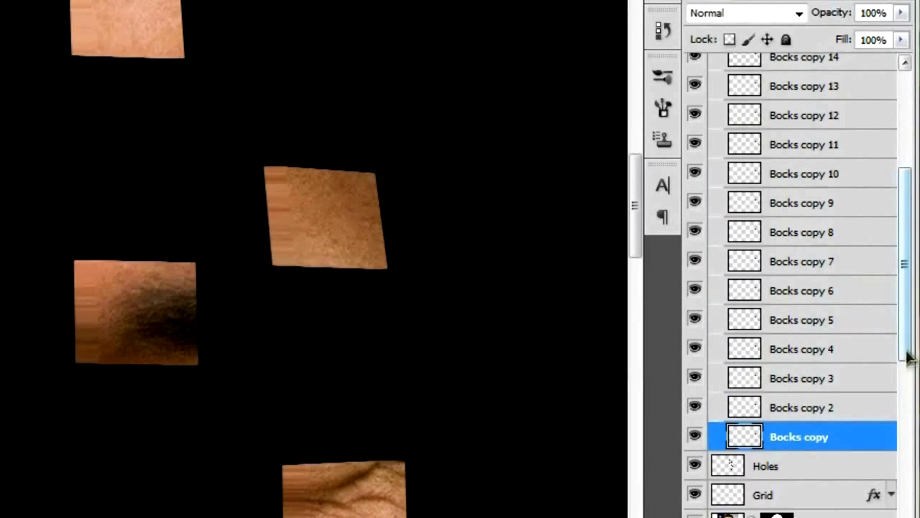
pyautogui.moveTo(910, 355); pyautogui.dragTo(914, 223)
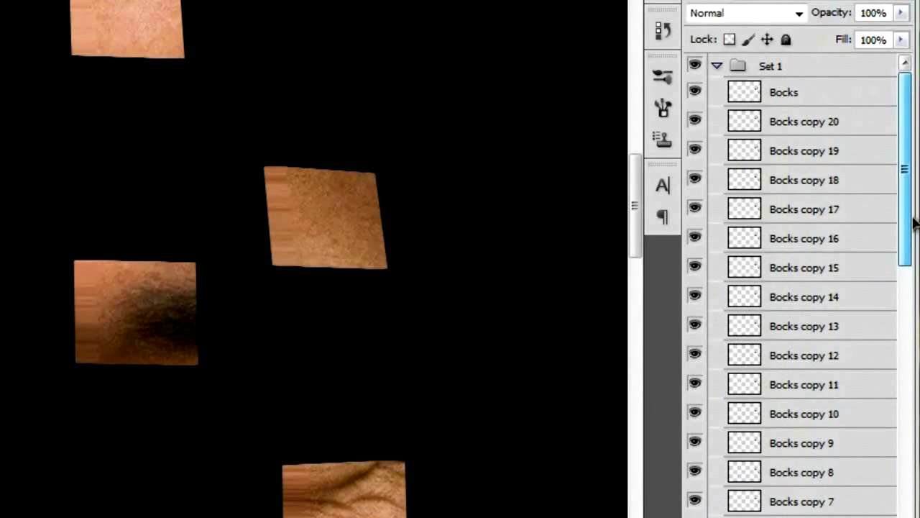
# Merge all the Bocks copy layers into a single layer named Sides
pyautogui.keyDown('shift'); pyautogui.click(823, 130); pyautogui.keyUp('shift')
pyautogui.hotkey('ctrl', 'e')
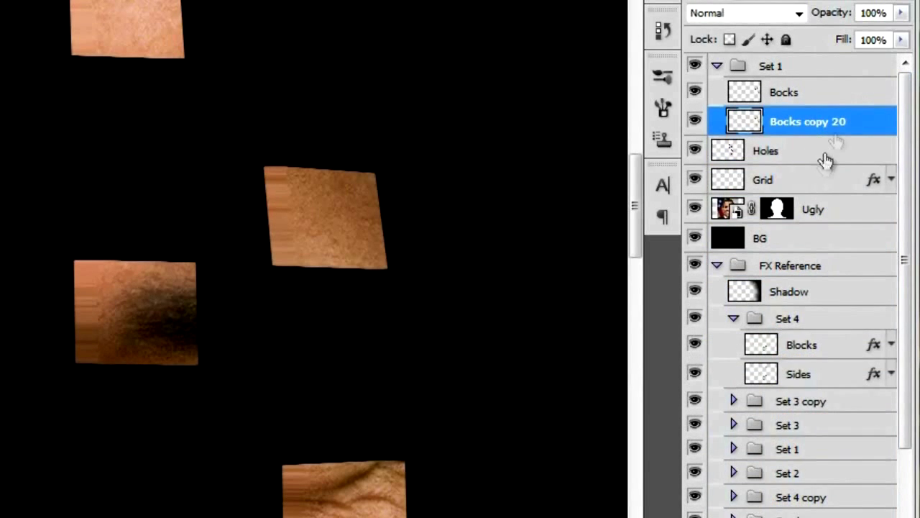
pyautogui.doubleClick(828, 121)
pyautogui.write('S')
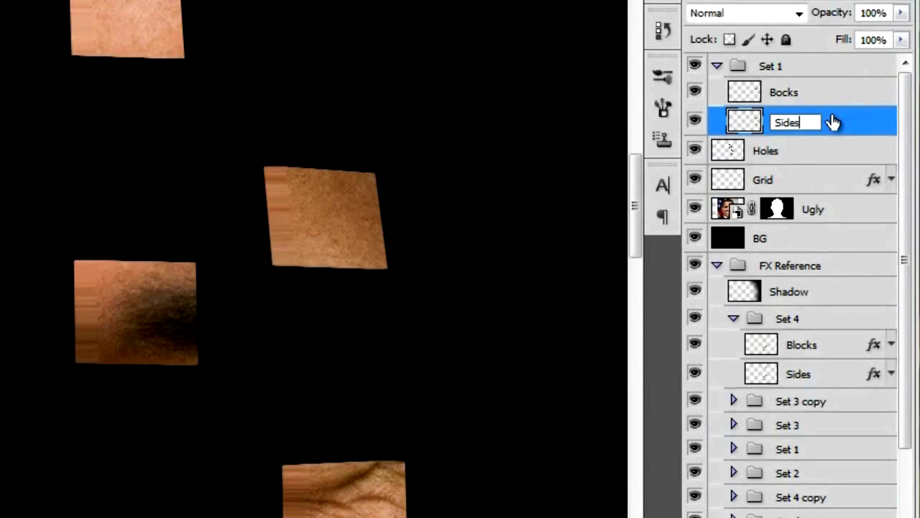
pyautogui.write('ides')
pyautogui.press('Return')
pyautogui.moveTo(910, 139); pyautogui.dragTo(906, 277)
# Copy the layer style from the FX Reference Blocks layer and paste it onto Bocks
pyautogui.click(751, 167)
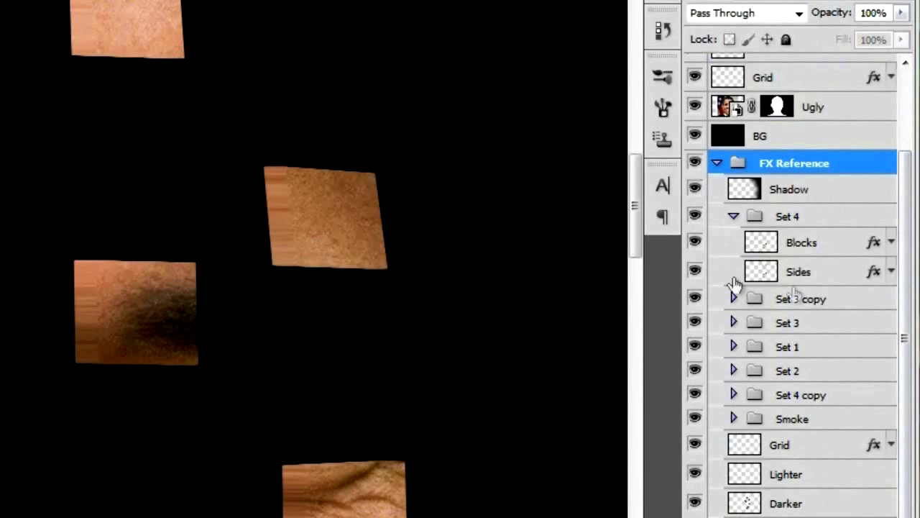
pyautogui.rightClick(844, 244)
pyautogui.click(708, 438)
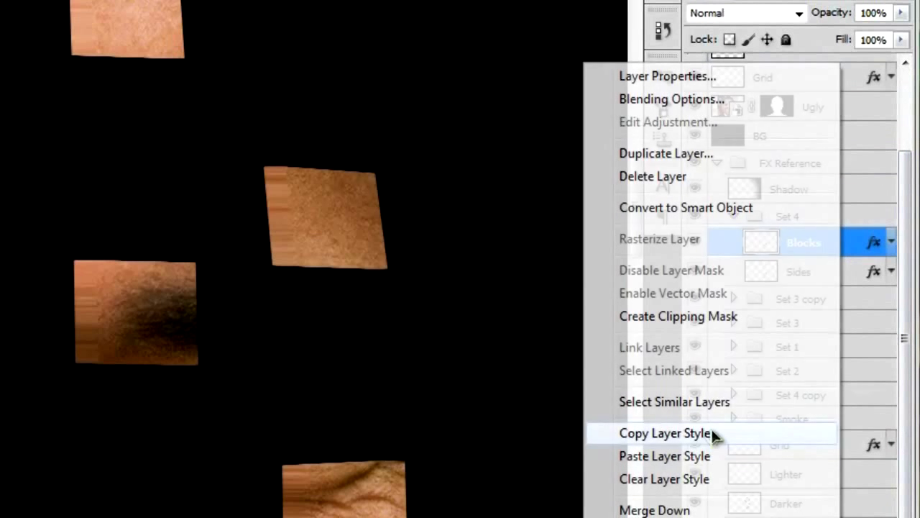
pyautogui.scroll(3, 747, 388)
pyautogui.moveTo(783, 348); pyautogui.dragTo(773, 113)
pyautogui.rightClick(805, 99)
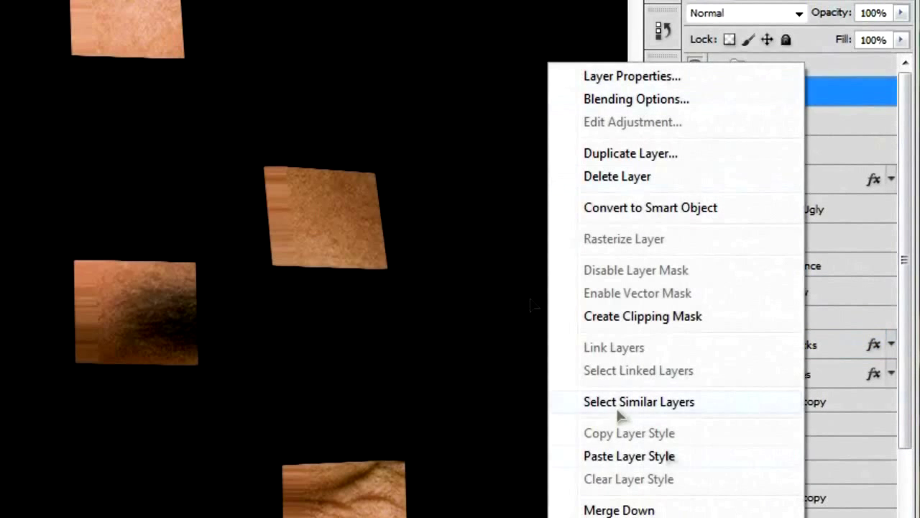
pyautogui.click(616, 454)
pyautogui.scroll(-3, 789, 343)
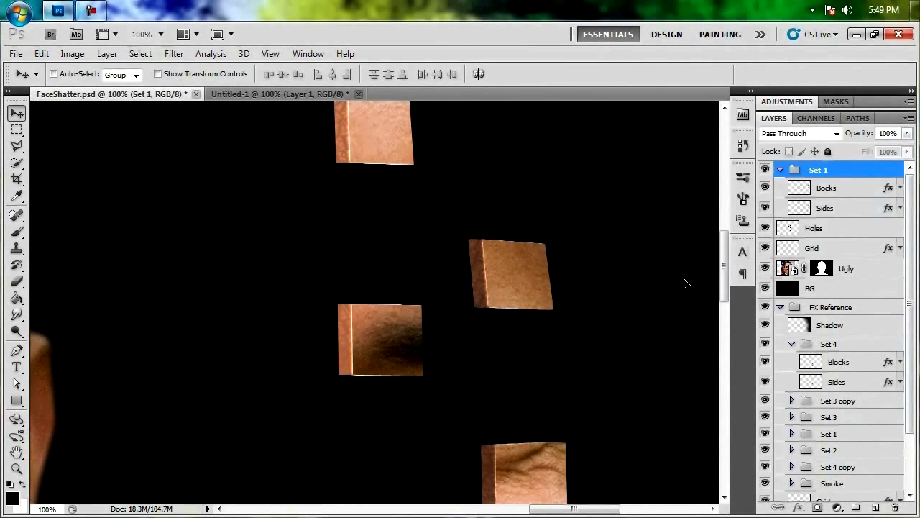
# Fit the whole portrait on screen with Ctrl+0 to view the holes and floating blocks
pyautogui.hotkey('ctrl', '0')
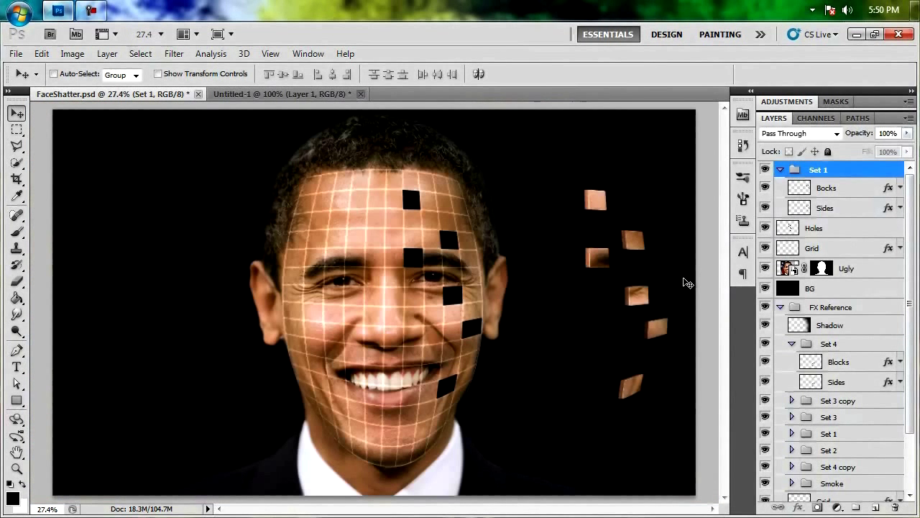